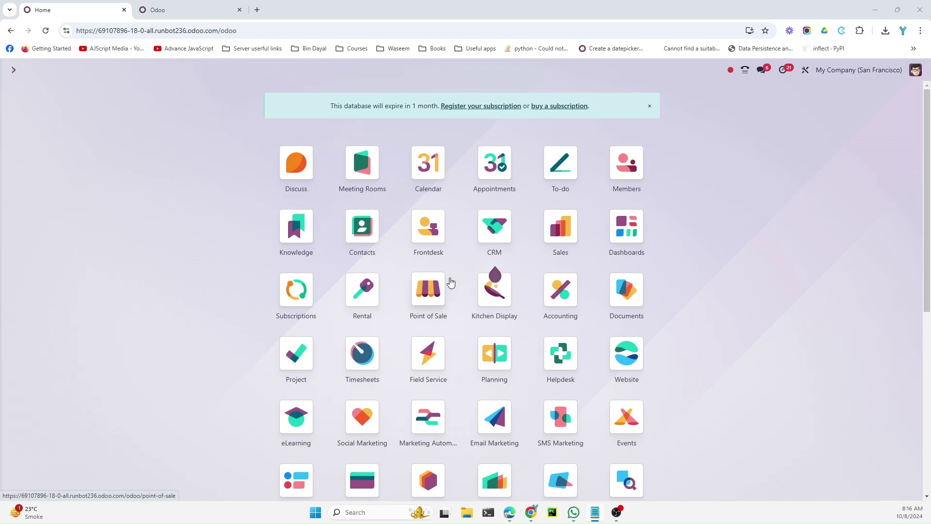
# Step: Open the full Sales Orders list in the Sales app and inspect its /odoo/orders address
pyautogui.click(560, 226)
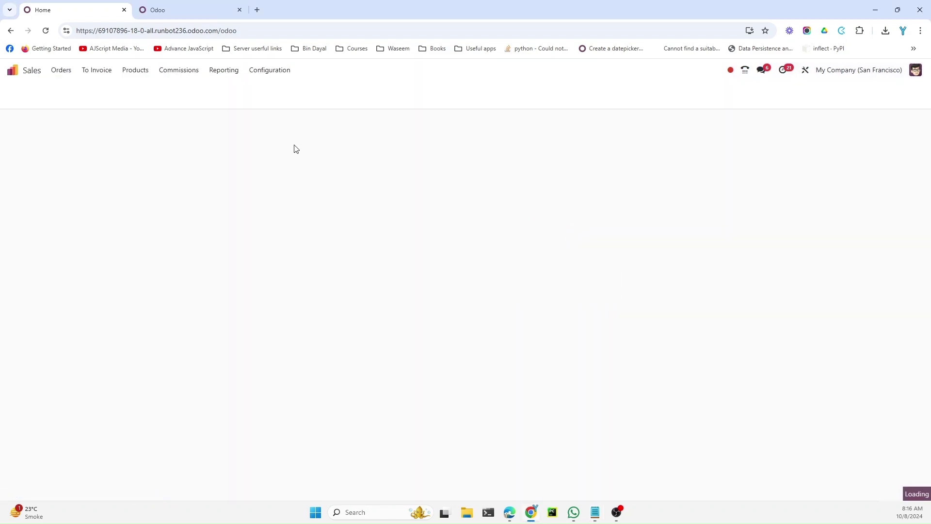
pyautogui.click(62, 71)
pyautogui.click(68, 102)
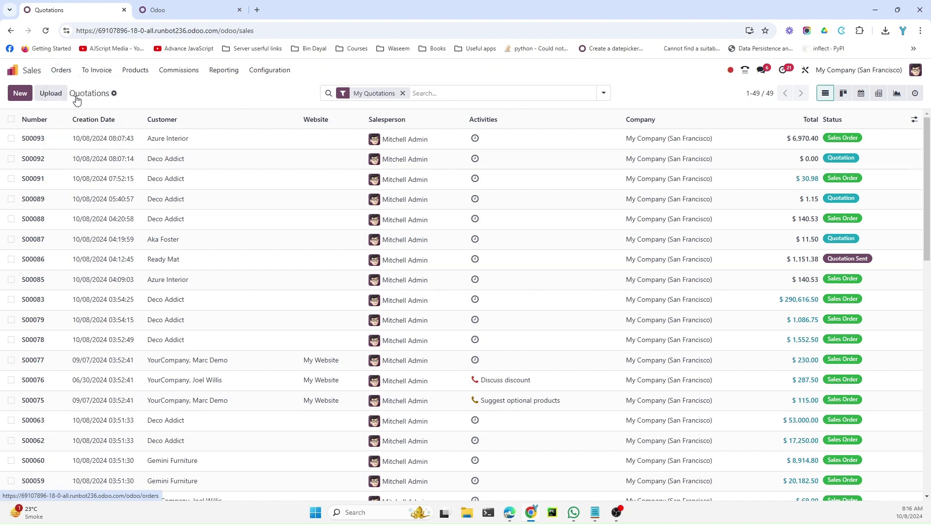
pyautogui.click(223, 31)
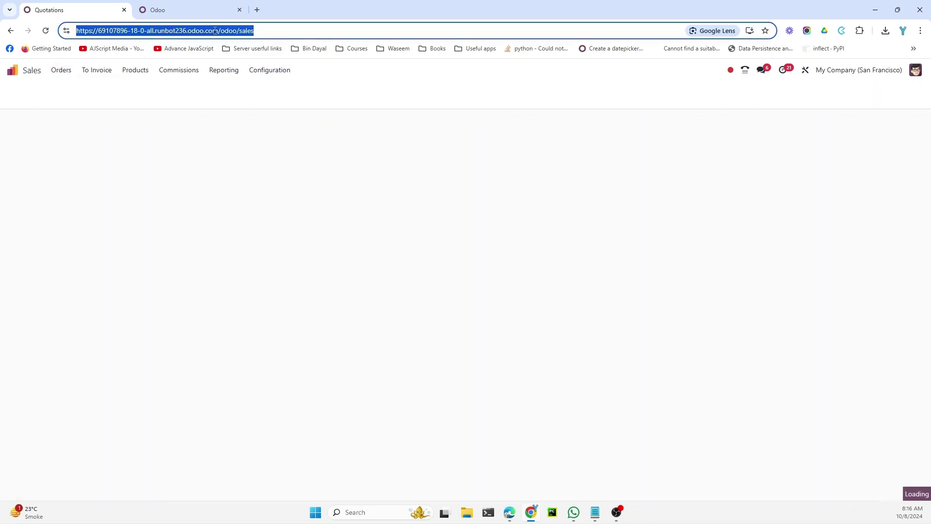
pyautogui.doubleClick(227, 31)
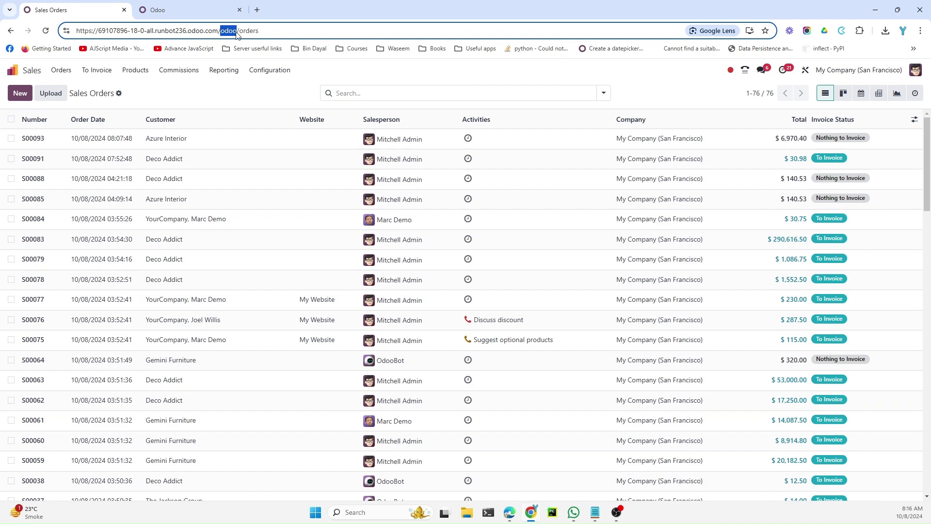
pyautogui.doubleClick(248, 31)
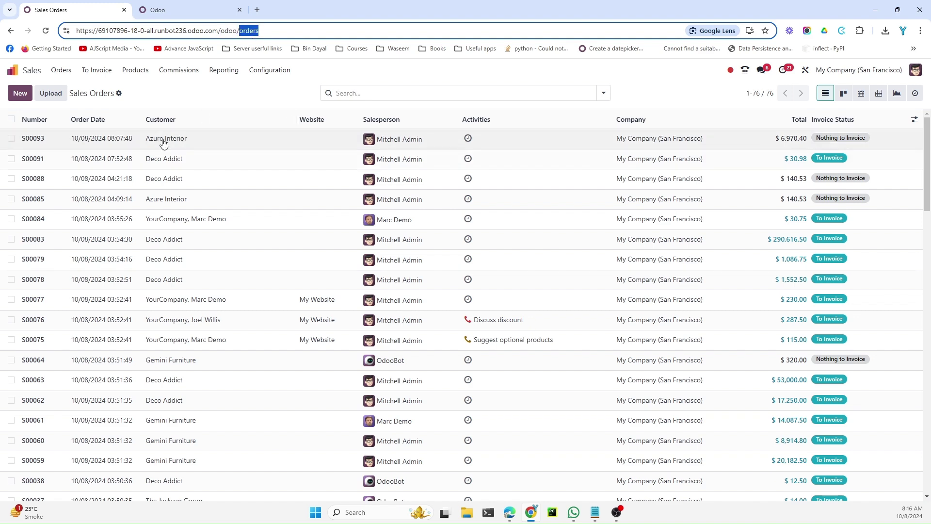
# Step: Open sales order S00093 and inspect its address ending in record number 93
pyautogui.click(163, 140)
pyautogui.click(264, 30)
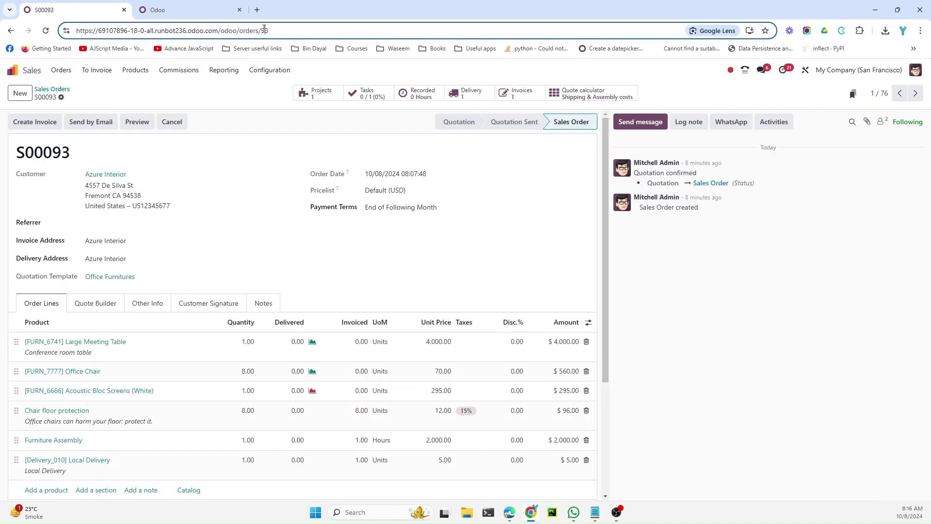
pyautogui.doubleClick(264, 31)
pyautogui.click(270, 30)
pyautogui.moveTo(269, 30); pyautogui.dragTo(73, 30)
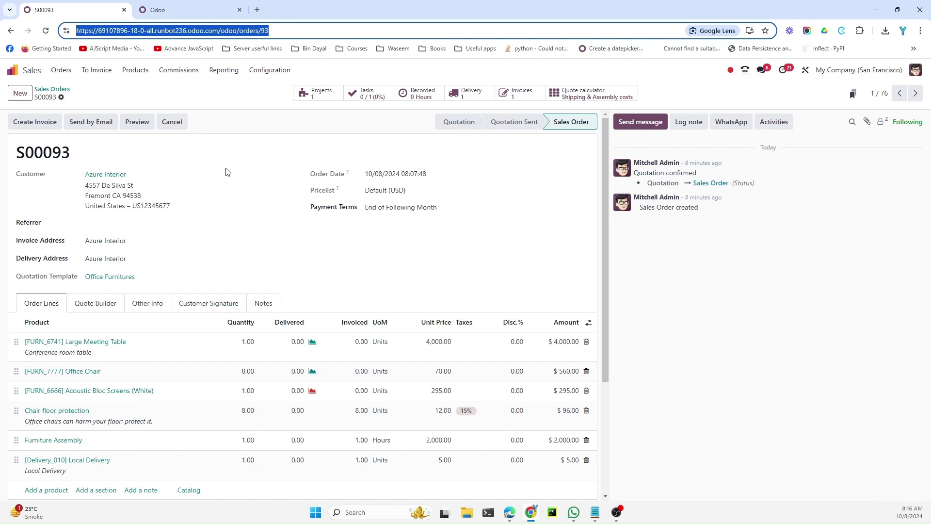
# Step: Append ?debug=1 to the order's address to enable developer mode and view the debug menu
pyautogui.click(286, 25)
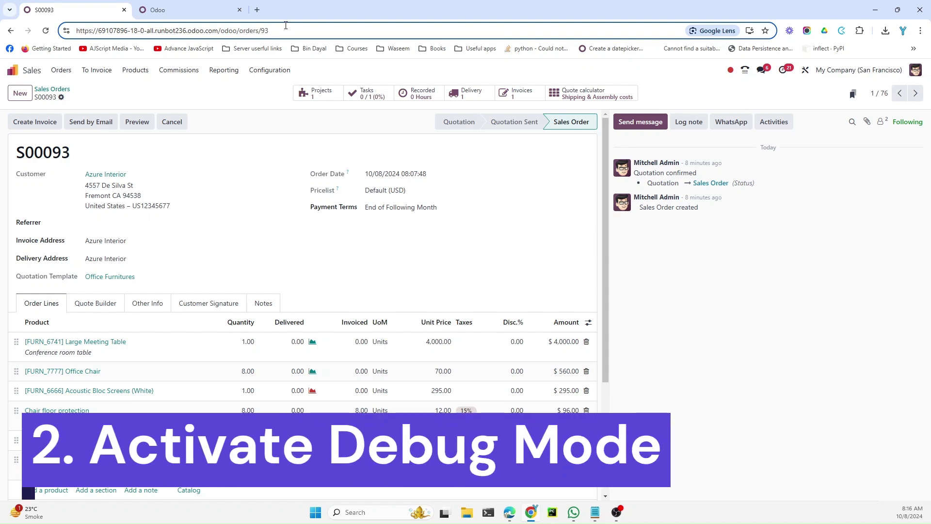
pyautogui.write('?debug')
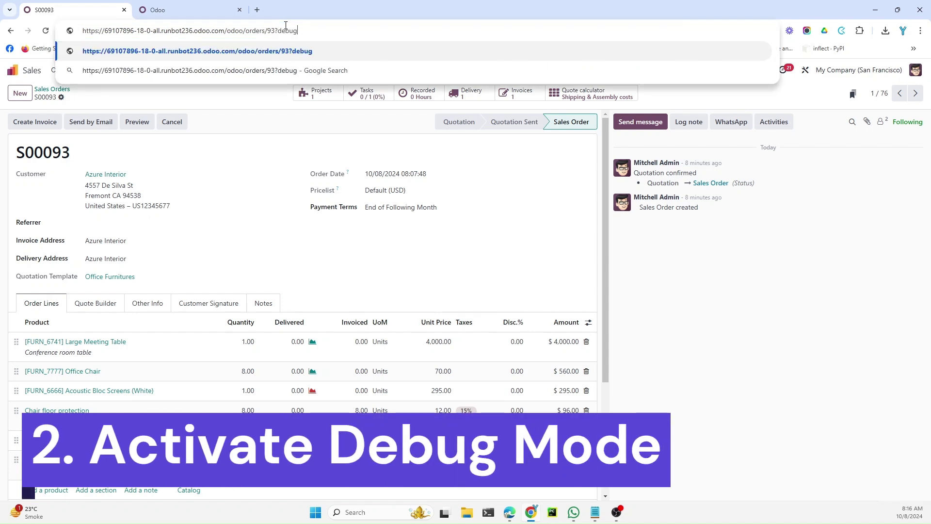
pyautogui.write('=1')
pyautogui.press('Return')
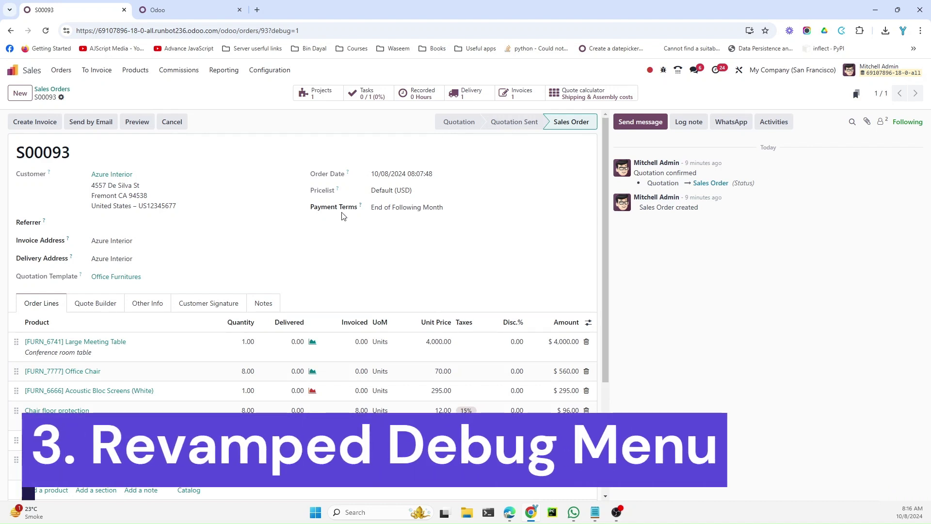
pyautogui.click(662, 71)
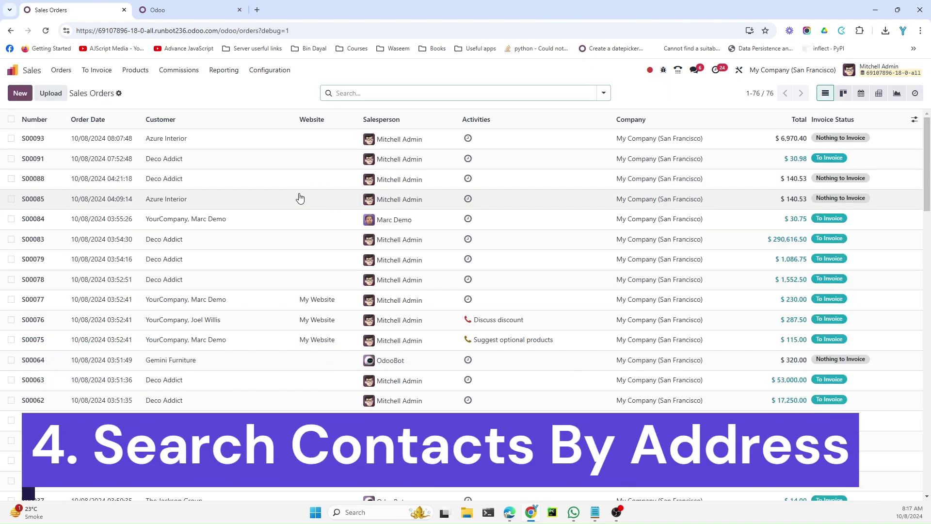
# Step: Open the Customers list and try searching 'Amer', then clear the search
pyautogui.click(61, 71)
pyautogui.click(80, 126)
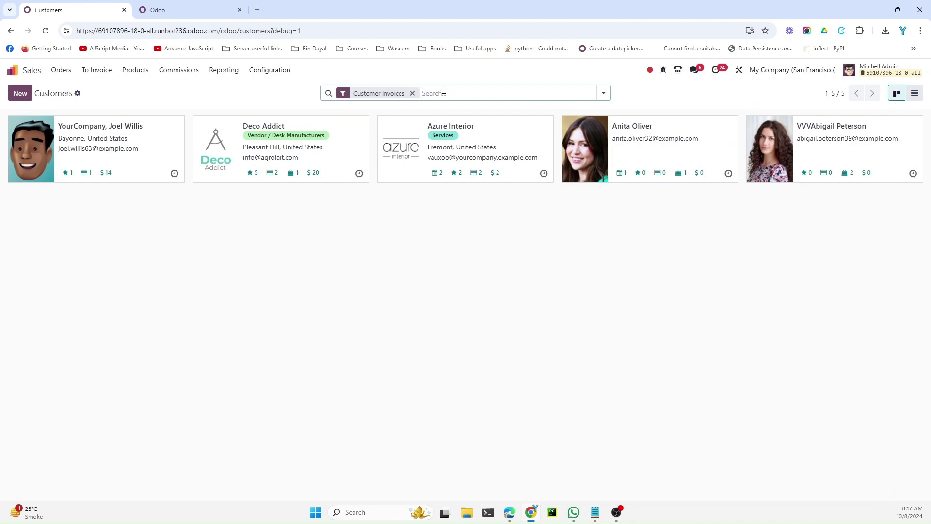
pyautogui.write('Amer')
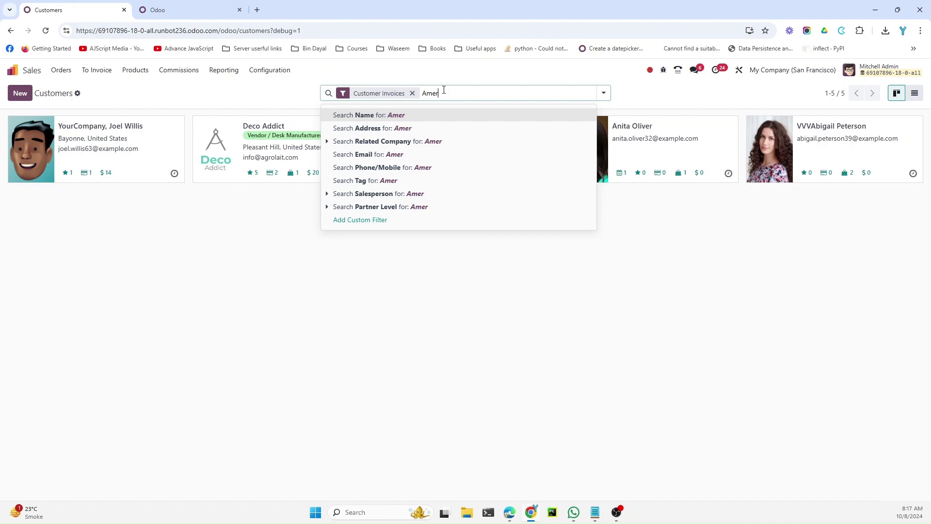
pyautogui.press('BackSpace')
pyautogui.press('BackSpace')
pyautogui.press('BackSpace')
pyautogui.press('BackSpace')
pyautogui.press('BackSpace')
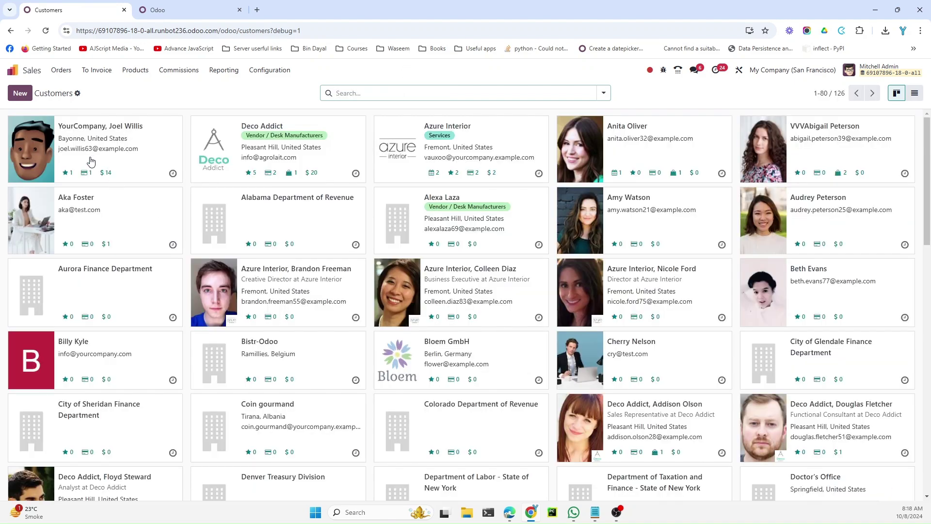
# Step: Search customers for 'United States' by Address instead of the default search
pyautogui.click(403, 88)
pyautogui.write('United States')
pyautogui.press('Return')
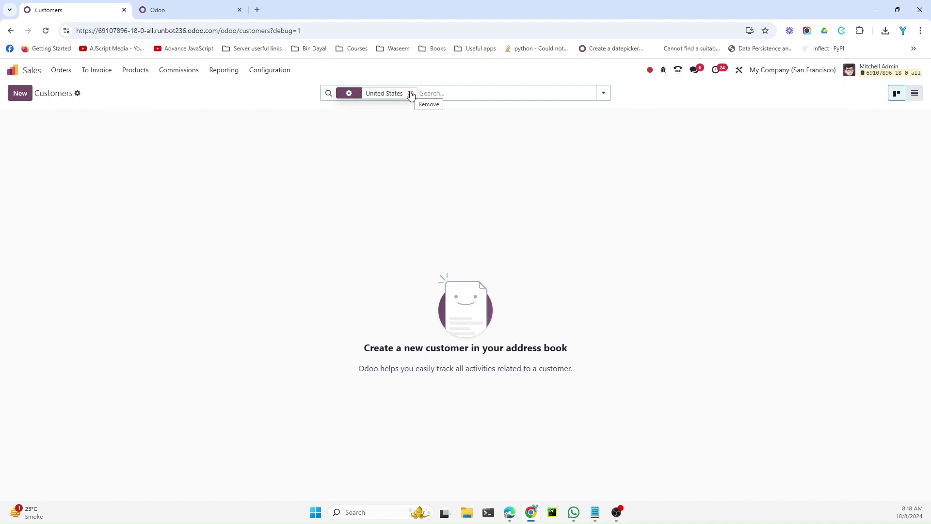
pyautogui.click(411, 95)
pyautogui.write('Un')
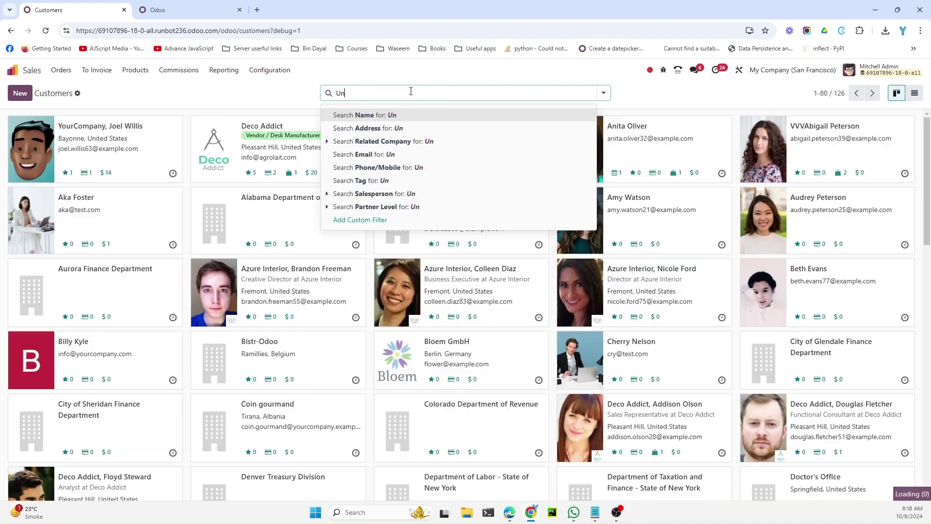
pyautogui.write('ited States')
pyautogui.press('Down')
pyautogui.press('Return')
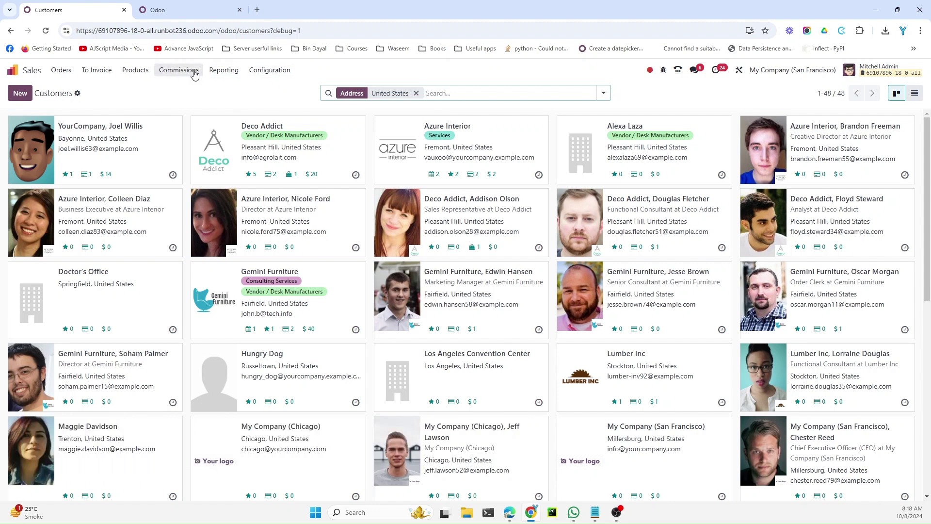
# Step: Open the Products list, then go back to the filtered customers
pyautogui.click(135, 71)
pyautogui.click(144, 91)
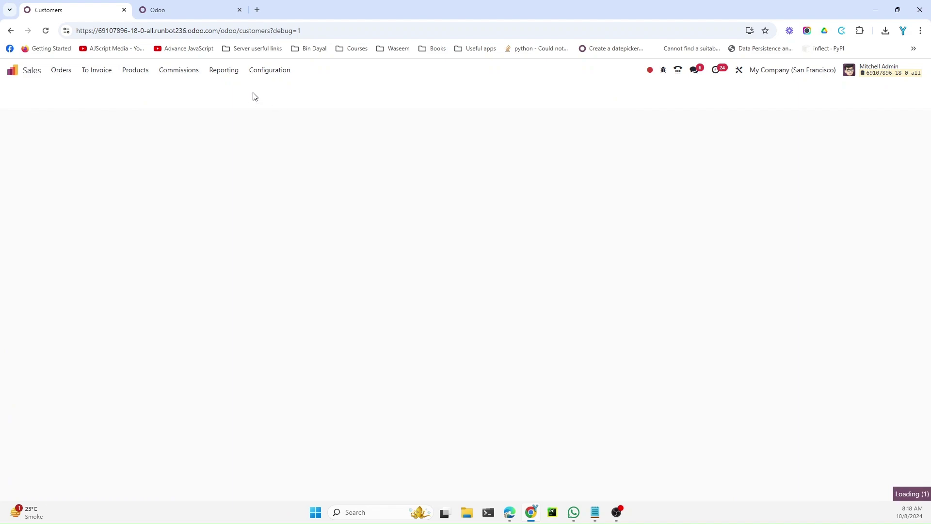
pyautogui.rightClick(253, 96)
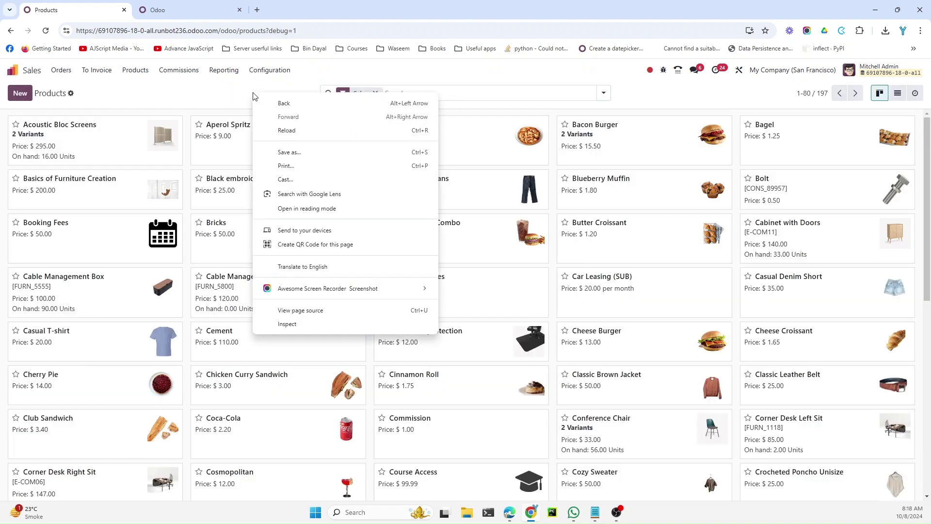
pyautogui.click(283, 104)
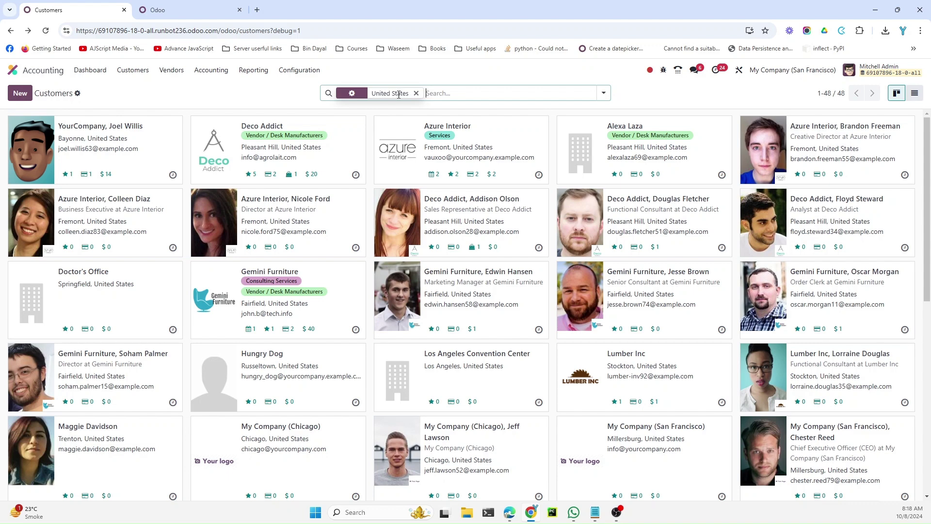
# Step: Visit the vendor Bills and Refunds lists, then go back twice to the filtered customers
pyautogui.click(165, 71)
pyautogui.click(245, 184)
pyautogui.click(170, 70)
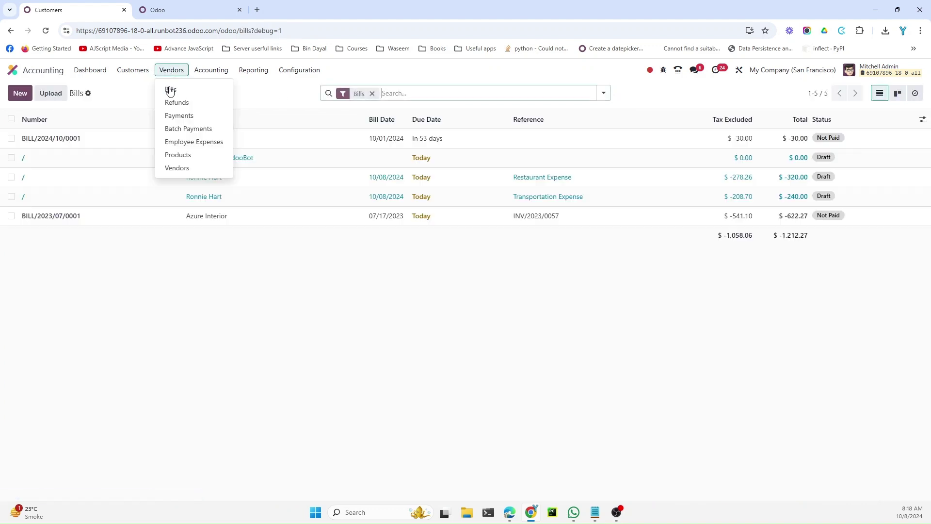
pyautogui.click(177, 103)
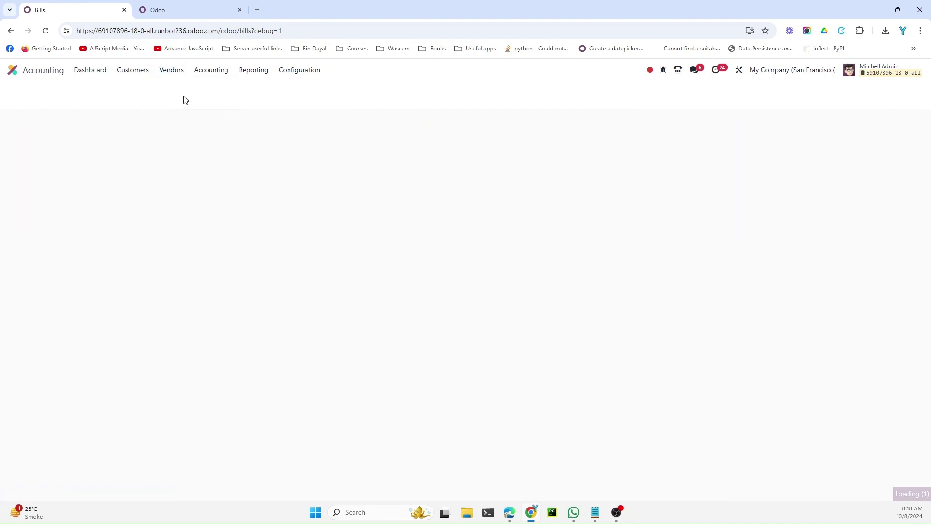
pyautogui.rightClick(184, 99)
pyautogui.click(202, 107)
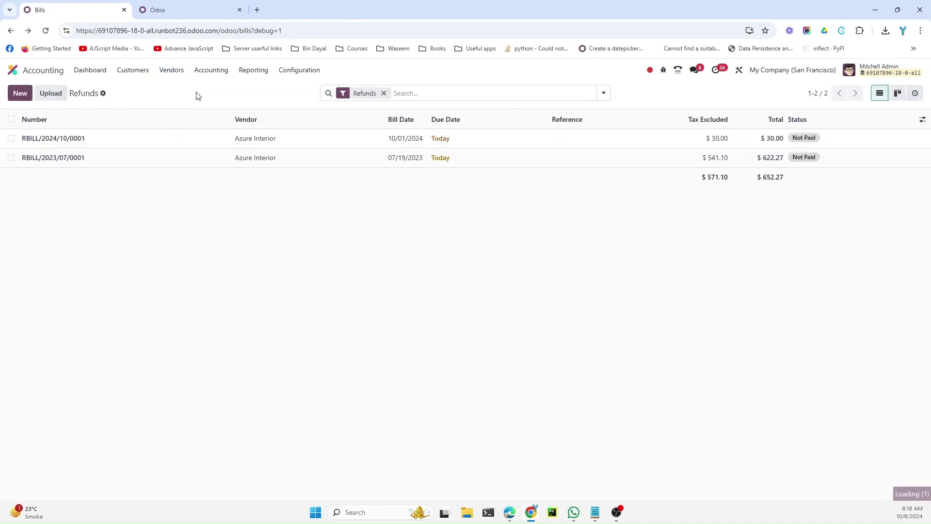
pyautogui.rightClick(198, 95)
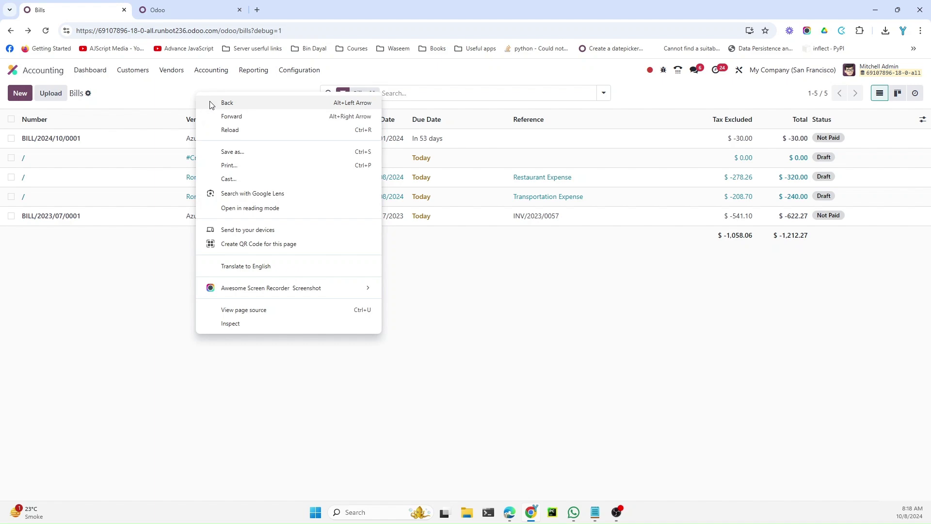
pyautogui.click(207, 102)
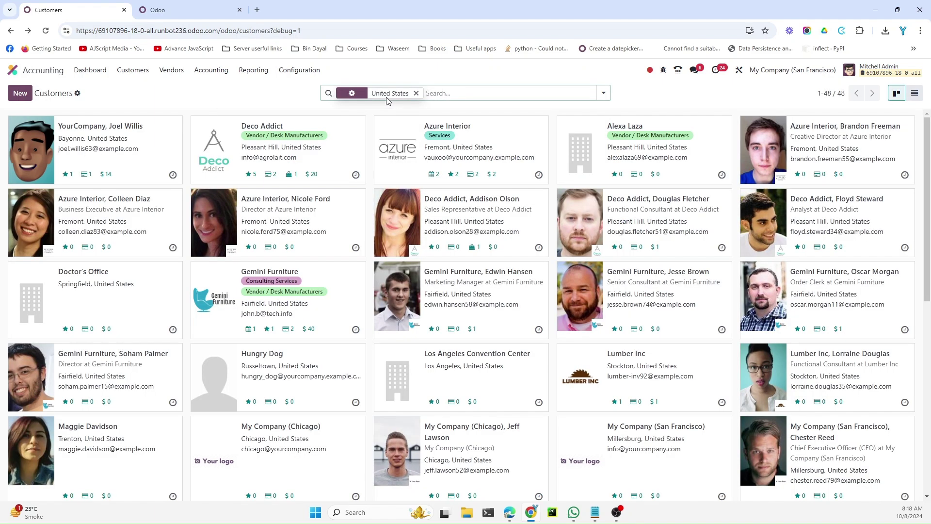
# Step: Open the first customer and expand a Log note into the full-size composer
pyautogui.click(132, 145)
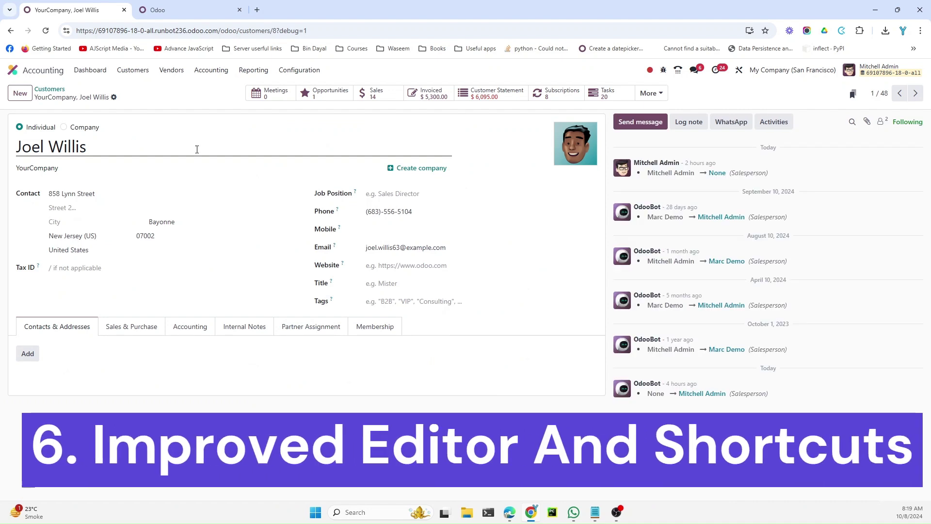
pyautogui.click(689, 127)
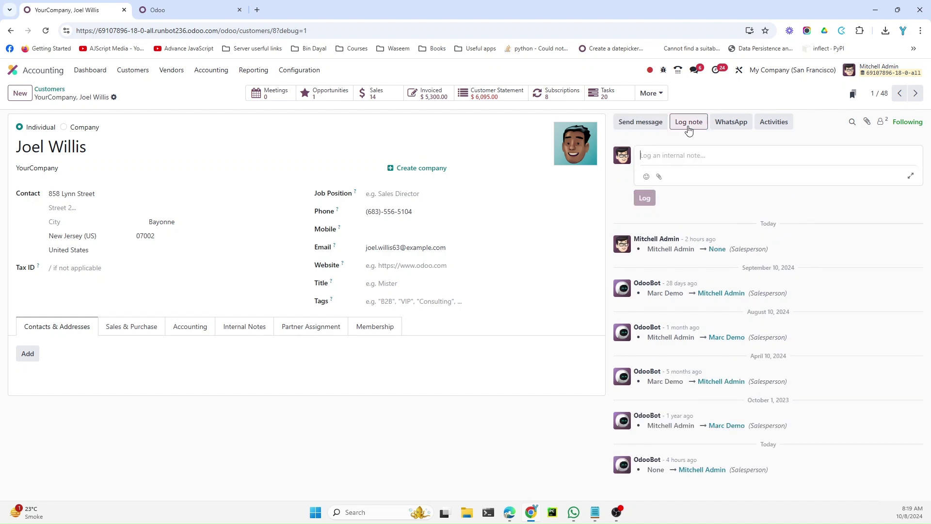
pyautogui.click(910, 180)
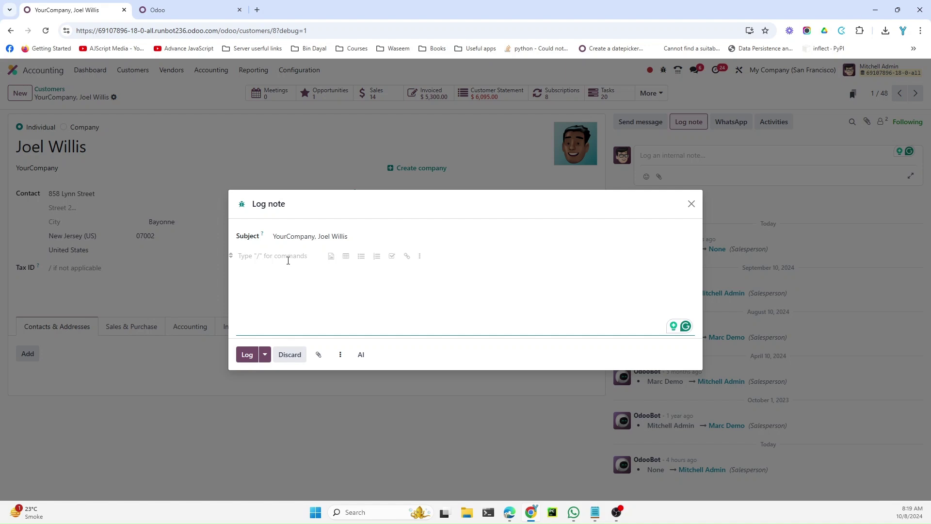
# Step: Try numbered and alphabetic list formatting in the note, then erase it all
pyautogui.write('1. Sli')
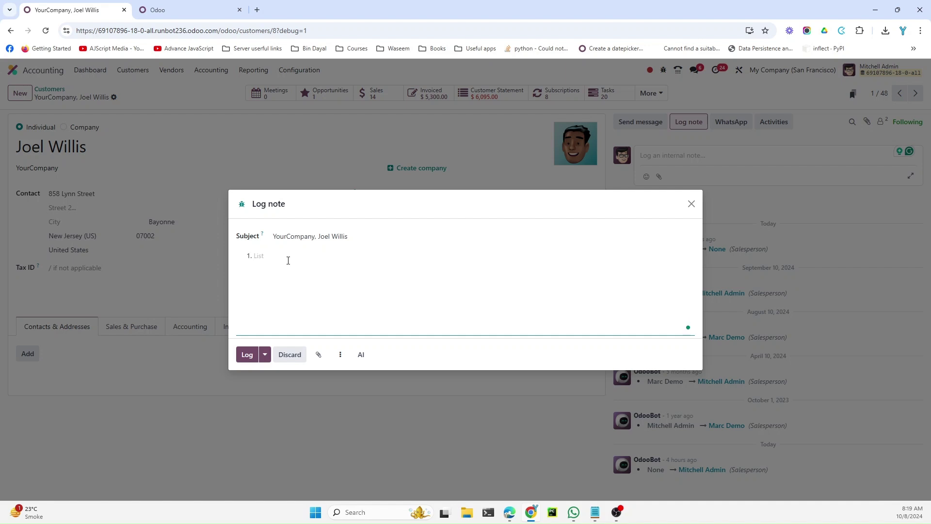
pyautogui.write('dd')
pyautogui.press('Return')
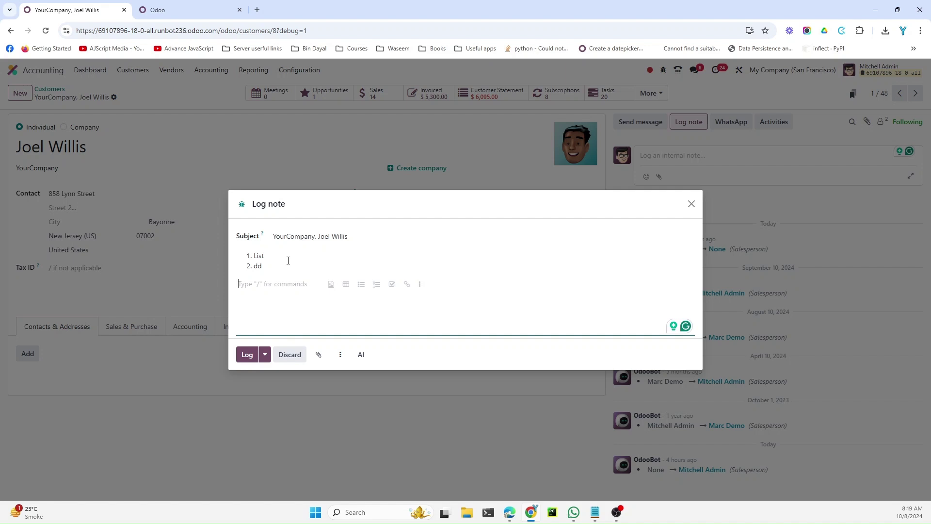
pyautogui.write('A)')
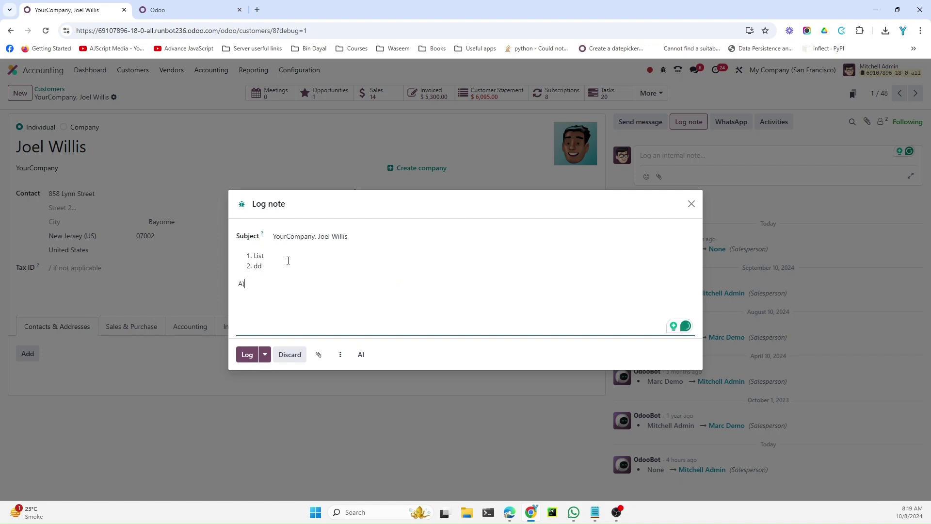
pyautogui.press('space')
pyautogui.press('BackSpace')
pyautogui.press('BackSpace')
pyautogui.press('BackSpace')
pyautogui.press('BackSpace')
pyautogui.press('BackSpace')
pyautogui.press('BackSpace')
pyautogui.press('BackSpace')
pyautogui.press('BackSpace')
pyautogui.press('BackSpace')
pyautogui.press('BackSpace')
pyautogui.write('A.')
pyautogui.press('BackSpace')
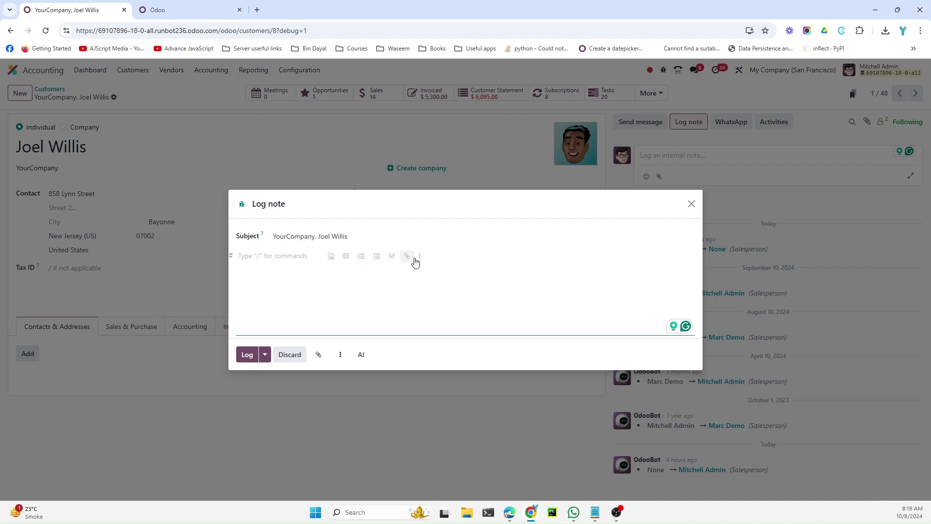
pyautogui.click(420, 261)
pyautogui.click(275, 258)
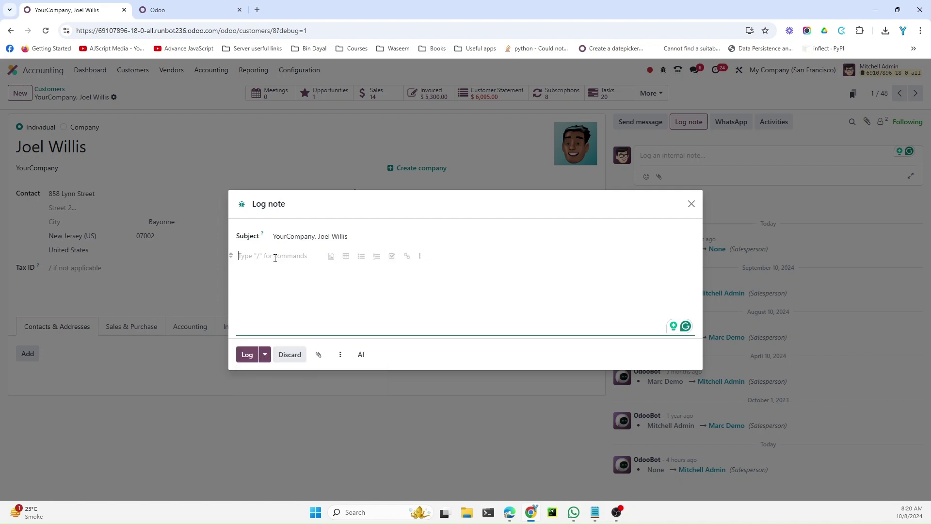
# Step: Open Generate Text with AI, type 'Ansk' as the message, then close the dialog
pyautogui.click(363, 356)
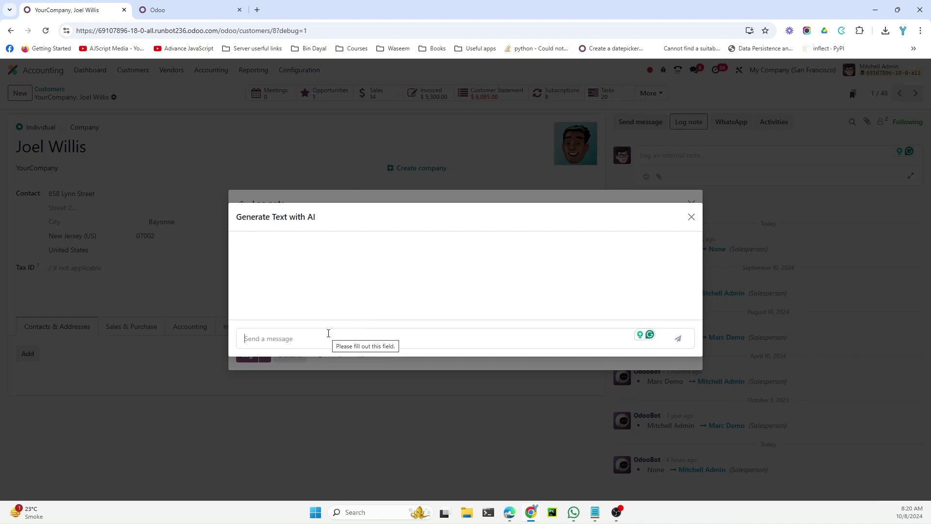
pyautogui.write('A')
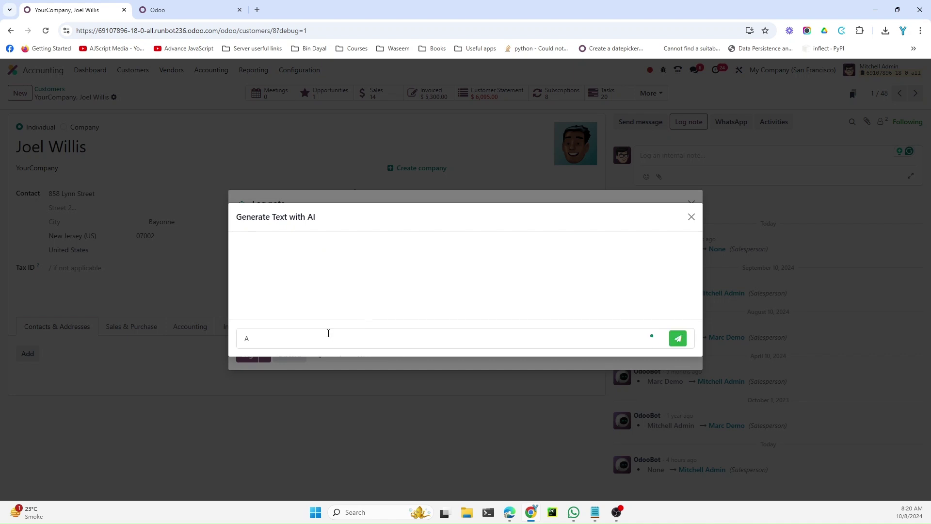
pyautogui.write('nsk')
pyautogui.click(692, 216)
# Step: Type 'Adfalskdfa' in the note, select it, and cancel an AI Translate of it
pyautogui.click(305, 264)
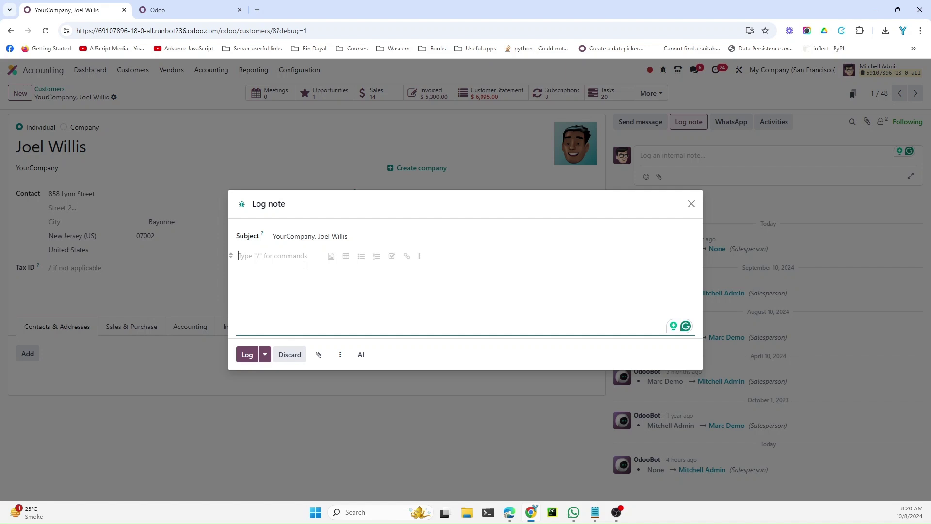
pyautogui.write('Adfalskdfa')
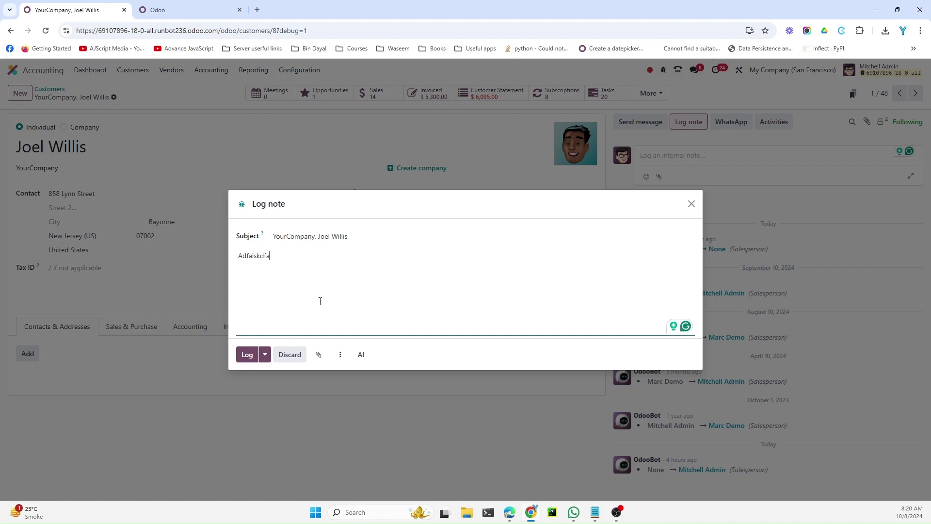
pyautogui.doubleClick(252, 256)
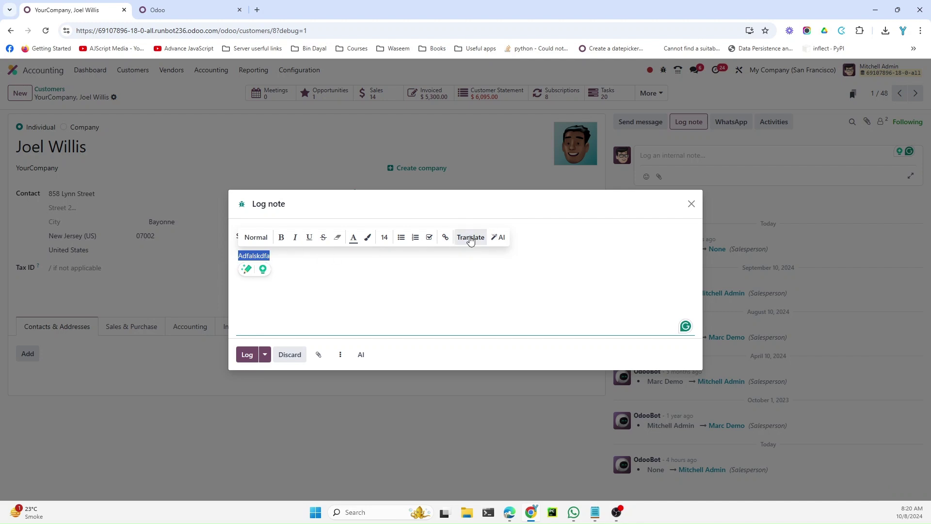
pyautogui.click(470, 237)
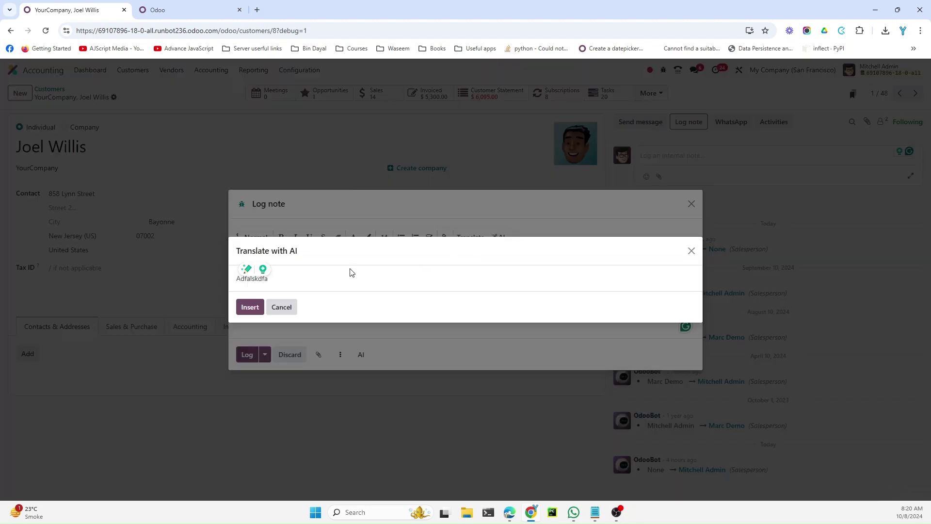
pyautogui.click(285, 307)
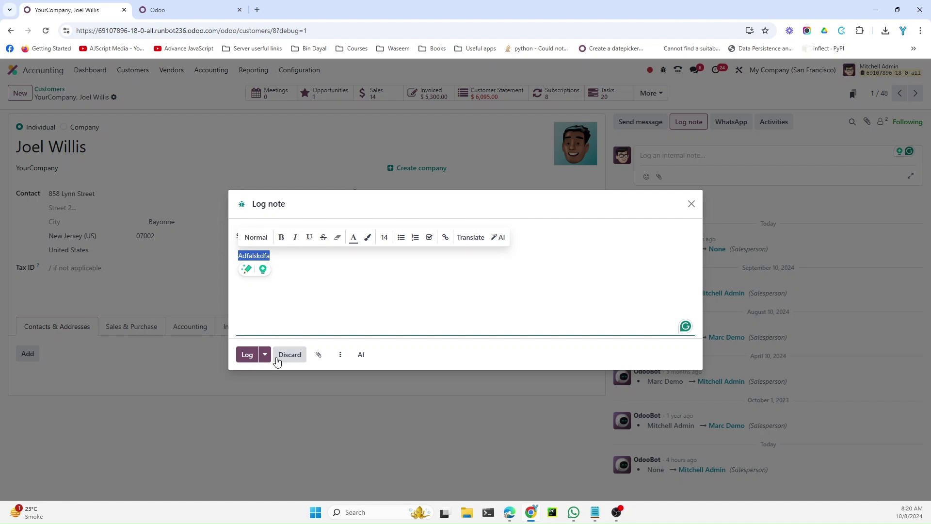
# Step: Glance at the note template options, then close the note without posting
pyautogui.click(340, 355)
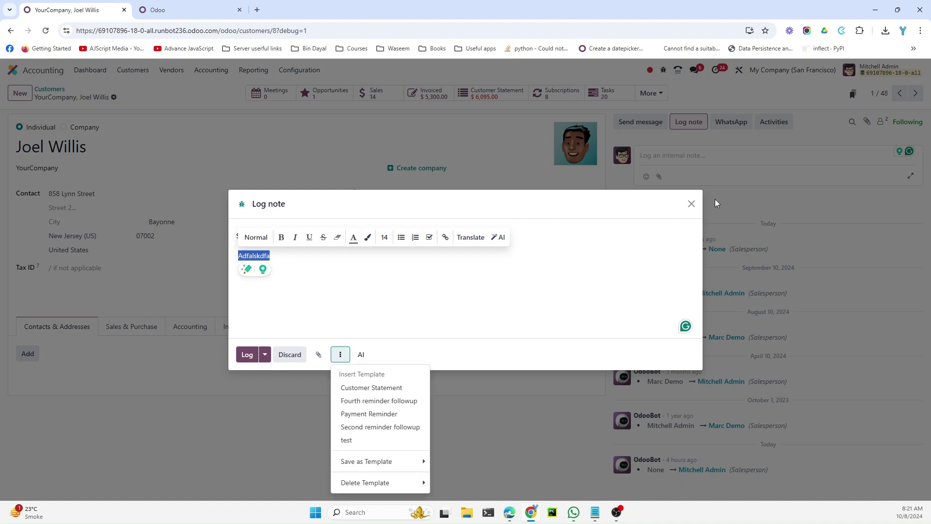
pyautogui.click(689, 207)
pyautogui.click(688, 208)
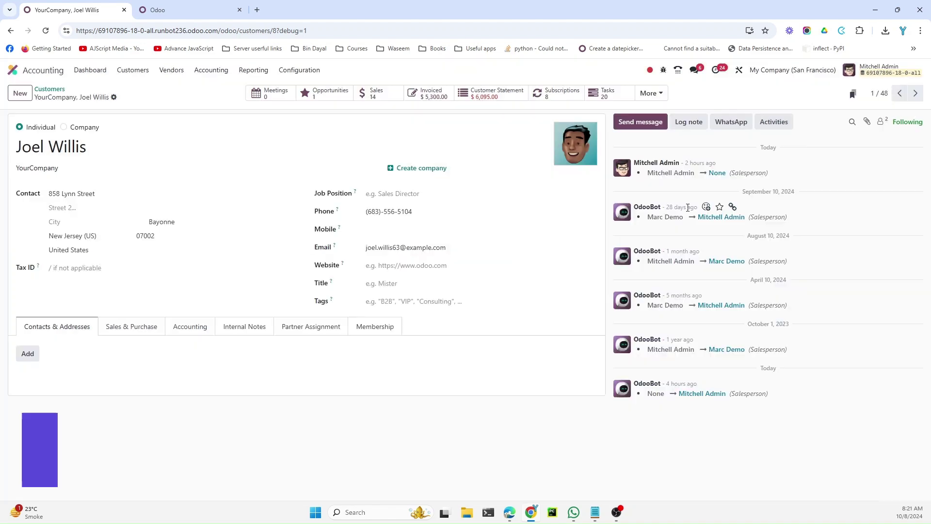
# Step: Go to Settings > Technical > Email Templates and create a new template
pyautogui.click(12, 70)
pyautogui.scroll(-5, 520, 371)
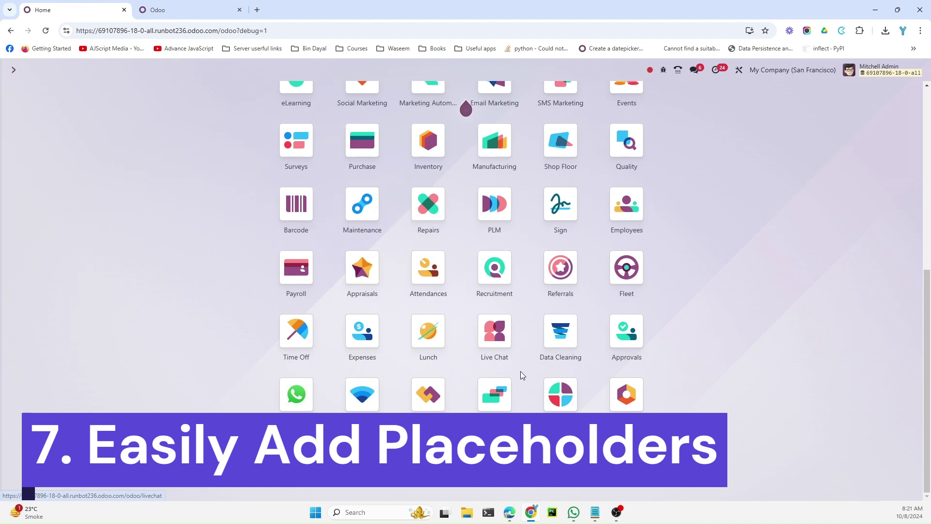
pyautogui.click(349, 201)
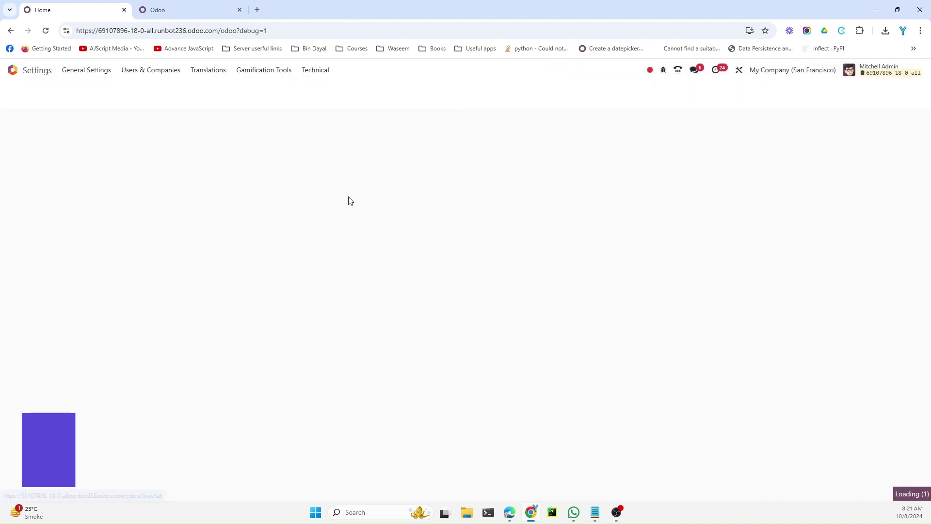
pyautogui.click(315, 71)
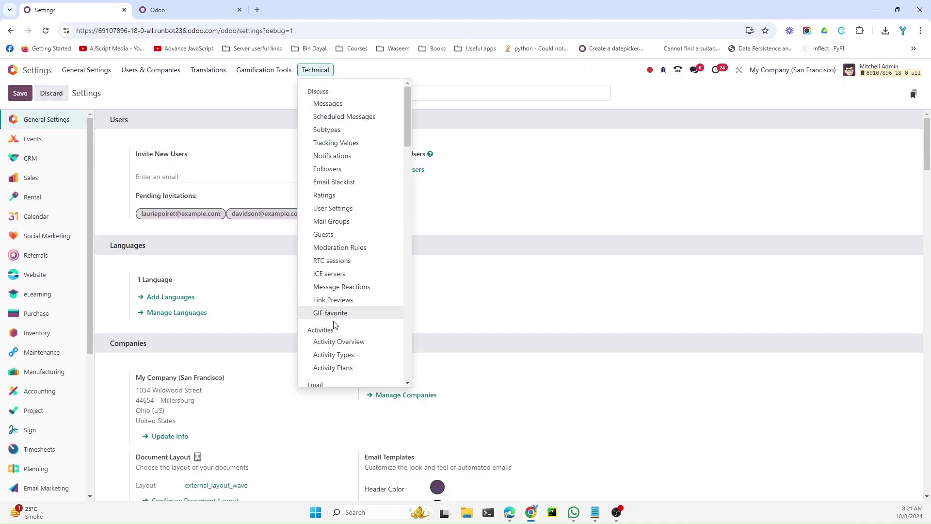
pyautogui.scroll(-1, 335, 315)
pyautogui.scroll(-2, 339, 308)
pyautogui.click(338, 292)
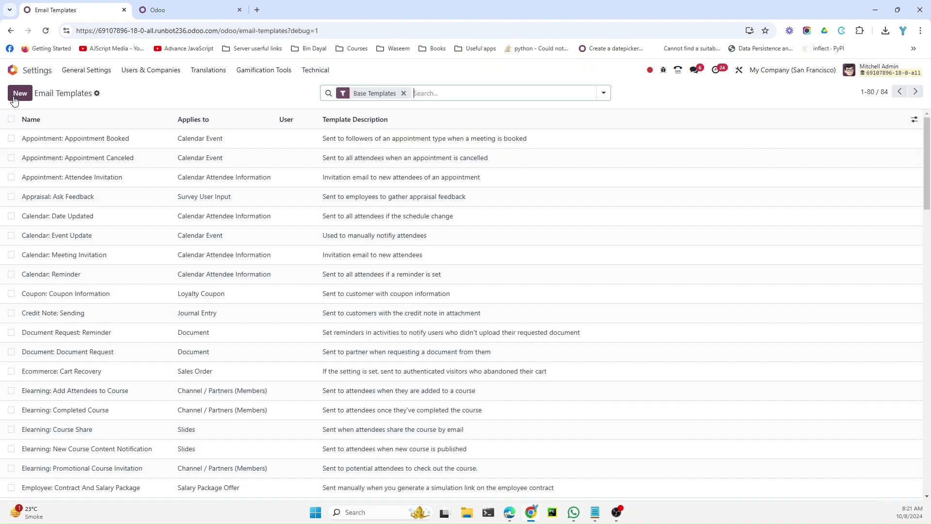
pyautogui.hotkey('alt', 'c')
pyautogui.click(36, 257)
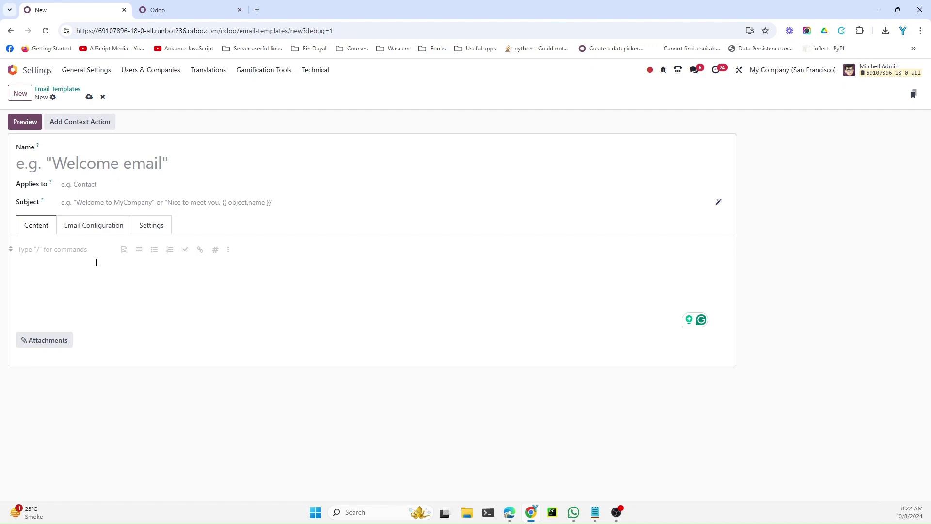
# Step: Name the template TEST and set Applies to Contact
pyautogui.click(62, 167)
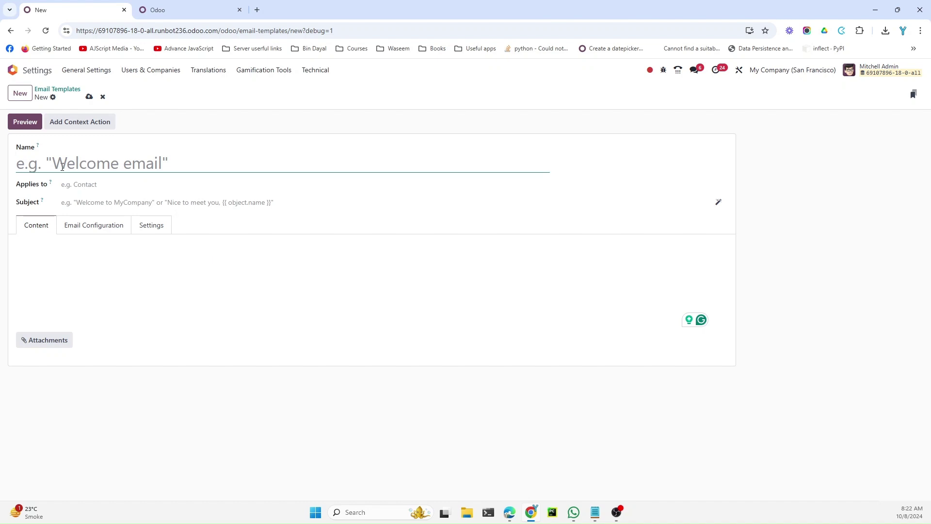
pyautogui.write('TEST')
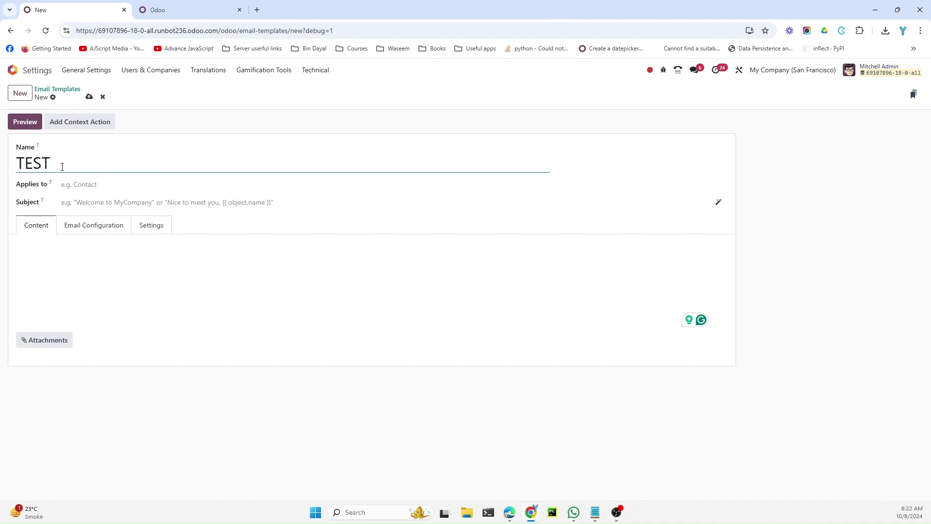
pyautogui.click(94, 181)
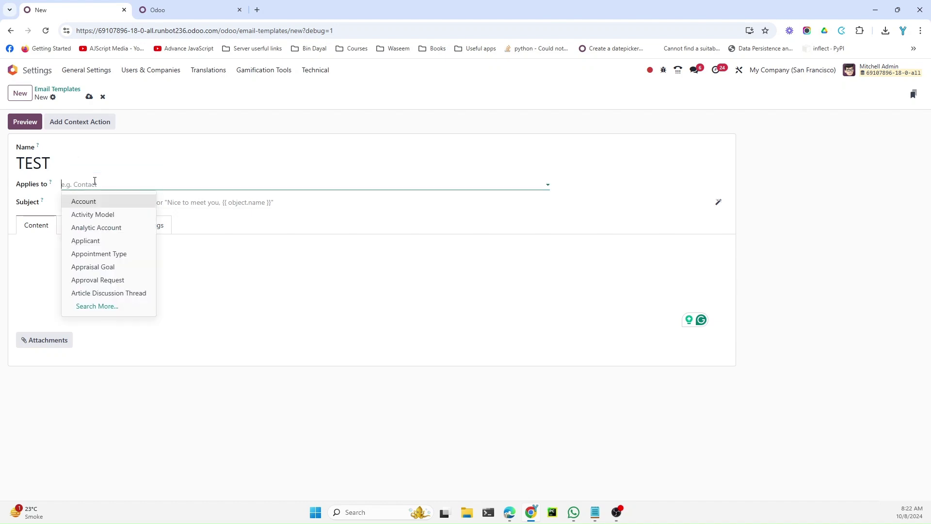
pyautogui.write('contac')
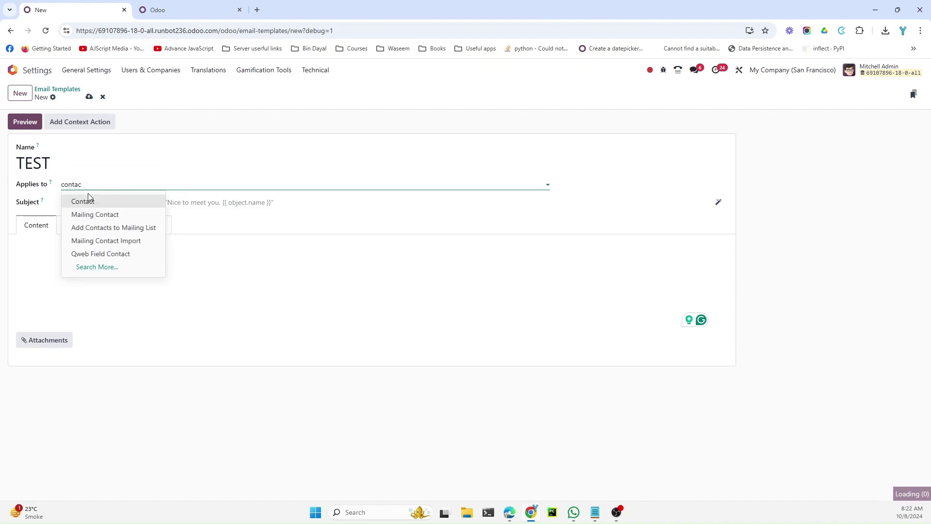
pyautogui.click(87, 199)
pyautogui.click(52, 261)
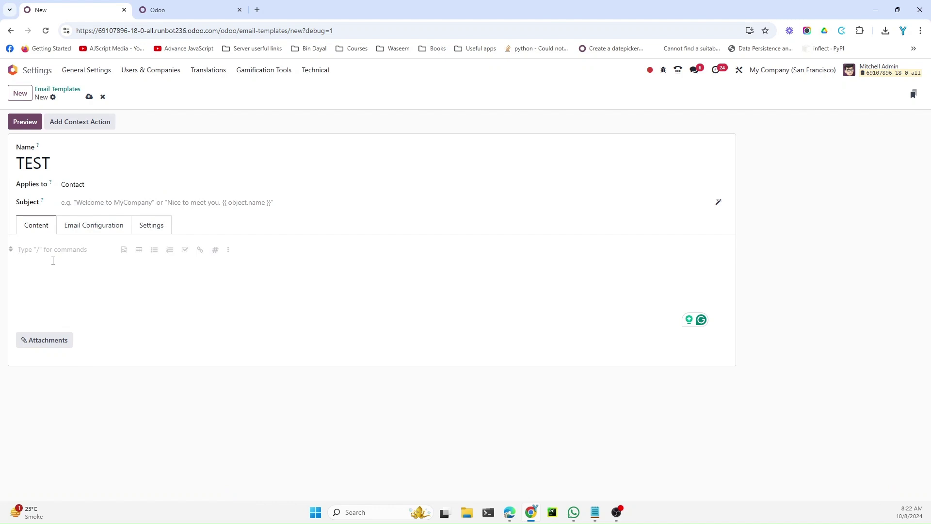
# Step: Insert a Name dynamic placeholder with default value 'Demo' into the body
pyautogui.click(214, 253)
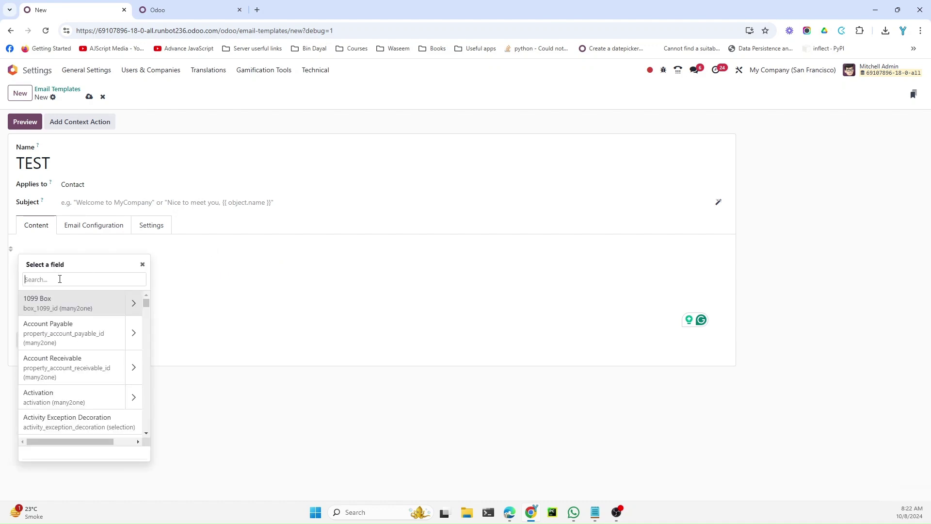
pyautogui.write('name')
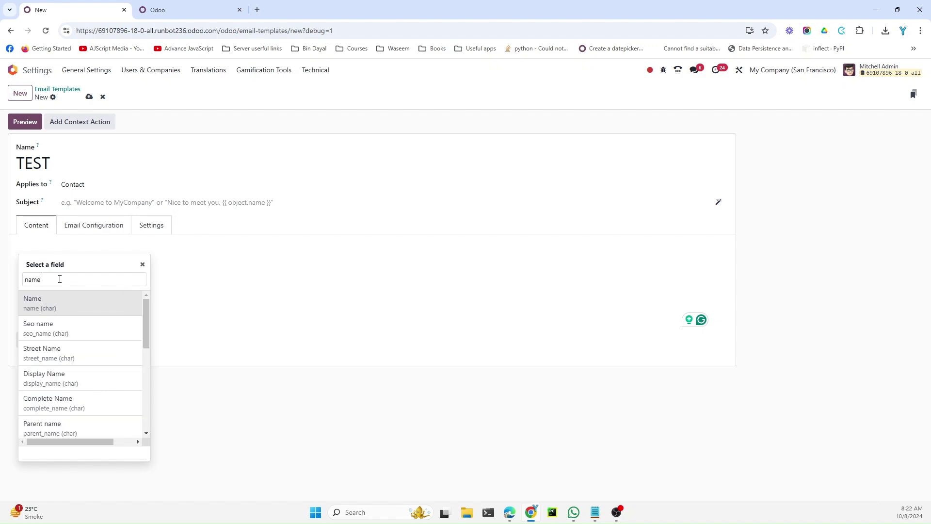
pyautogui.click(57, 303)
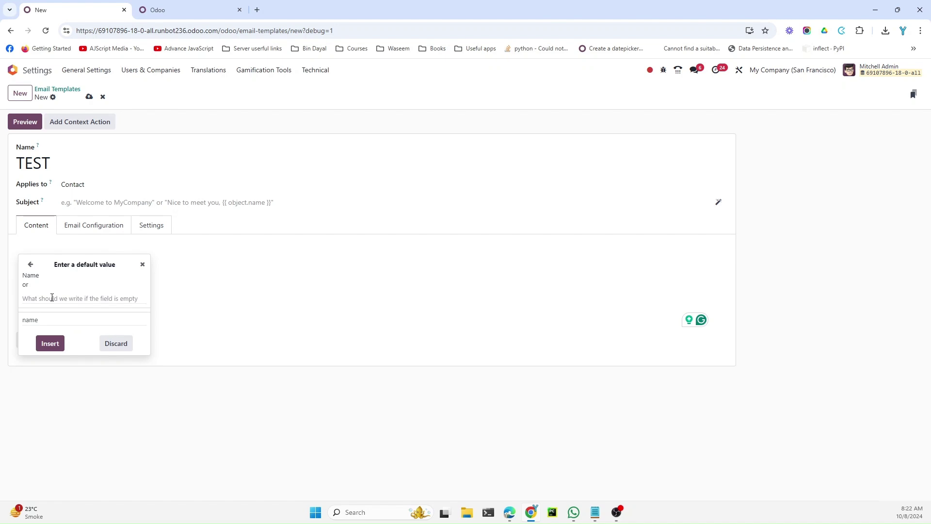
pyautogui.write('Demo')
pyautogui.click(50, 344)
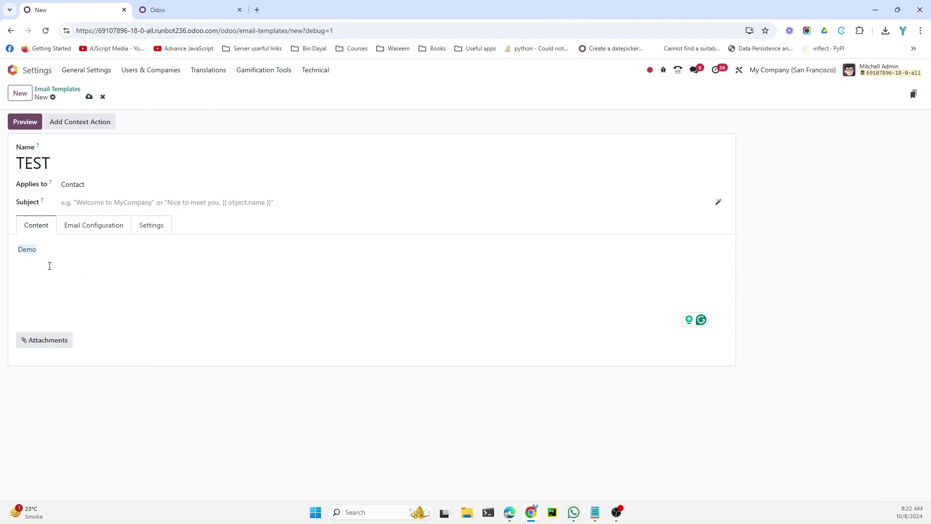
pyautogui.press('Return')
# Step: Set up a Country dynamic placeholder with default value 'DEMO Country'
pyautogui.click(215, 267)
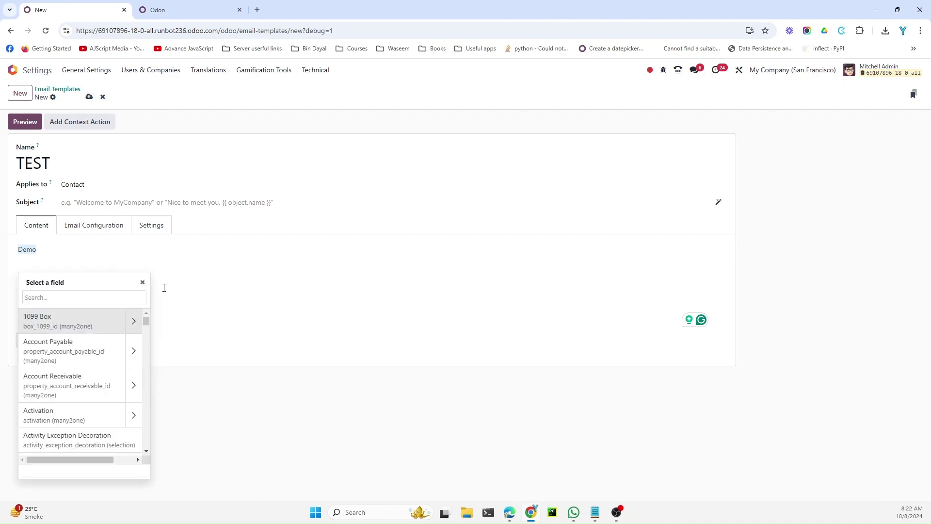
pyautogui.write('country')
pyautogui.click(56, 315)
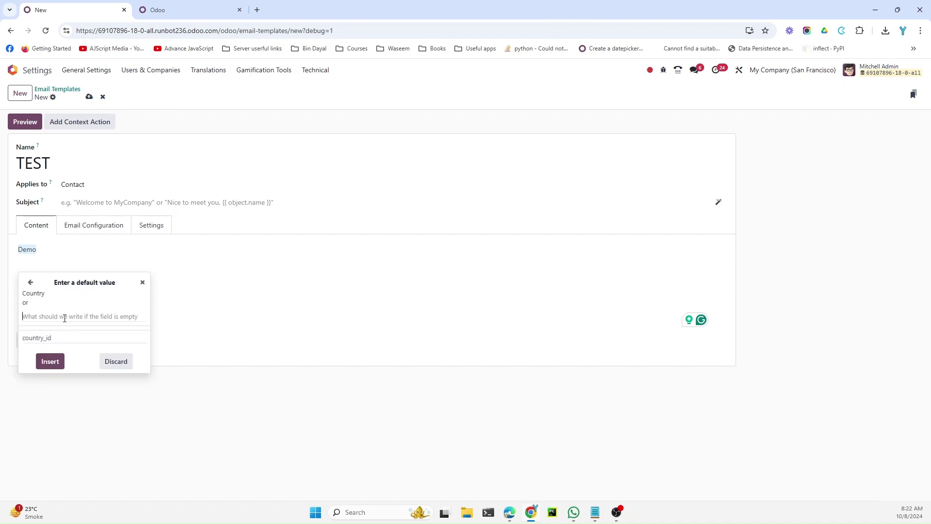
pyautogui.write('DEMO Country')
# Step: Insert the Country placeholder, save, and preview TEST with a different test contact
pyautogui.click(50, 361)
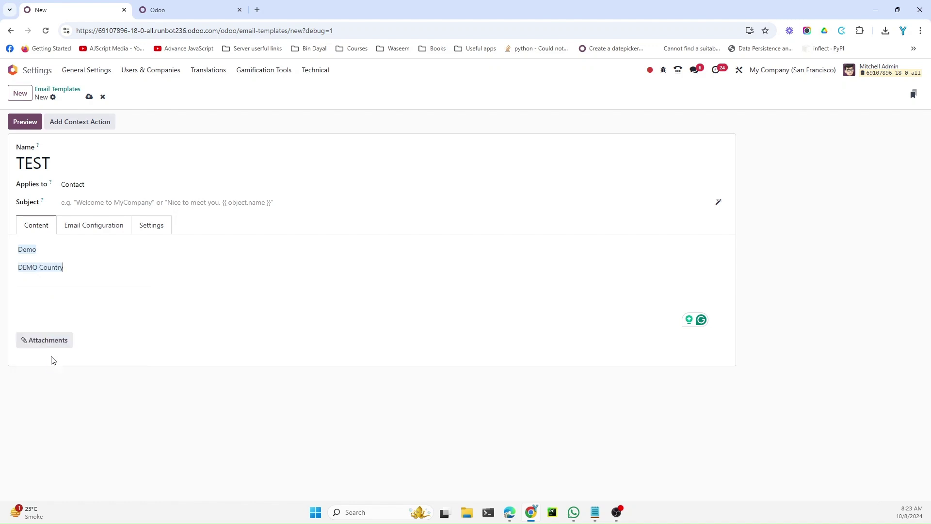
pyautogui.click(23, 123)
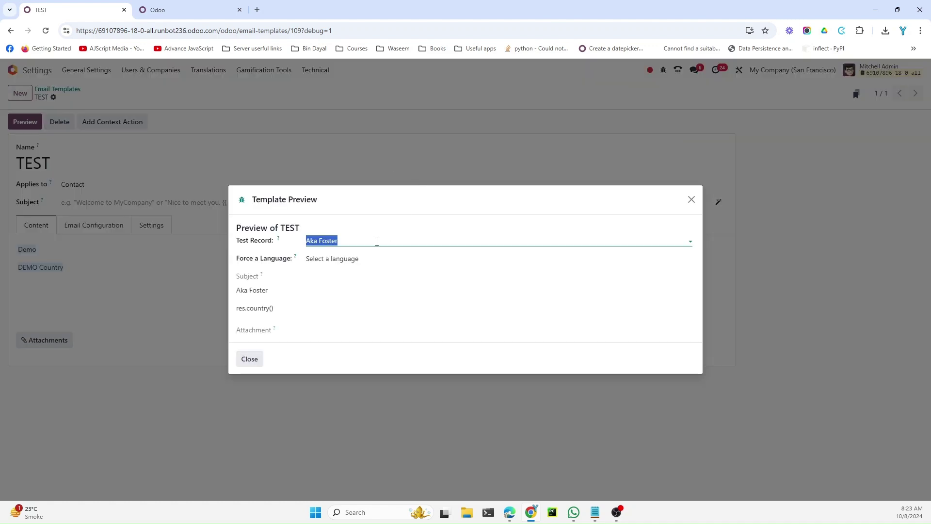
pyautogui.click(327, 241)
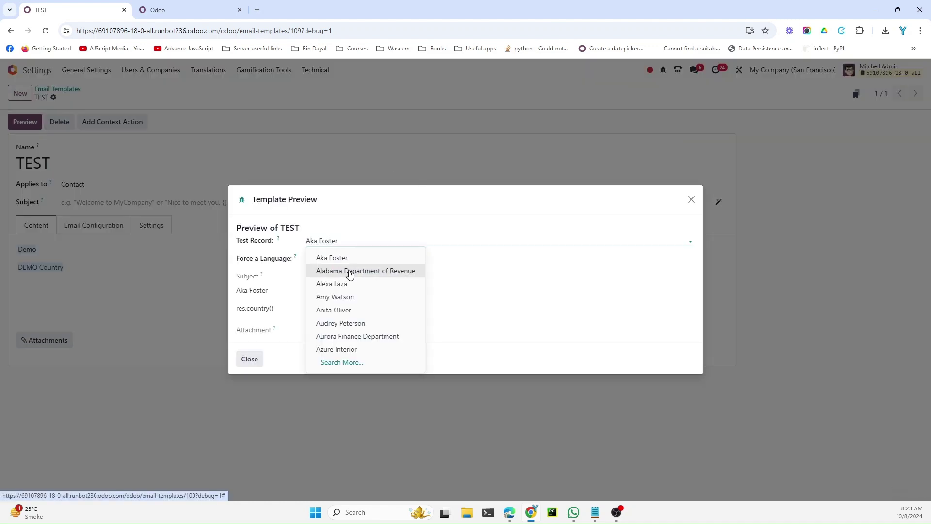
pyautogui.click(350, 283)
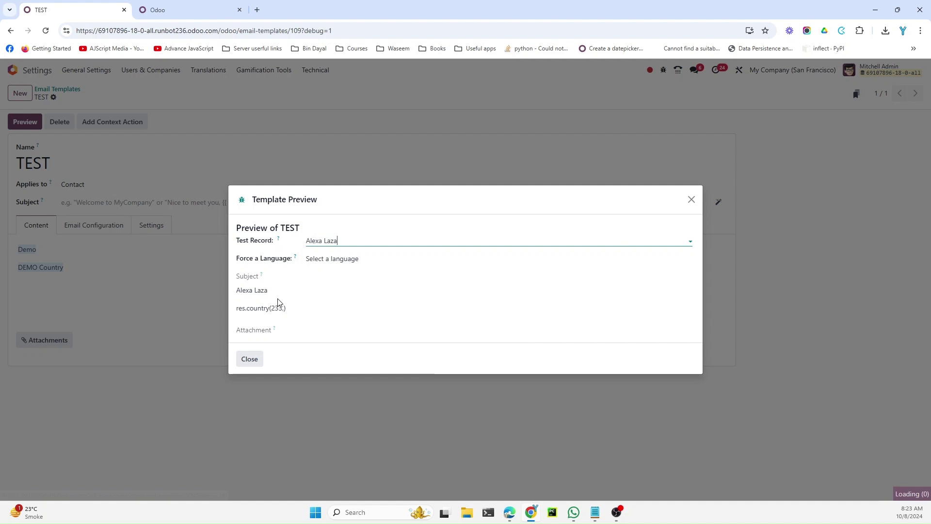
# Step: Inspect the rendered subject and country value res.country(233,), then close the preview
pyautogui.moveTo(237, 290); pyautogui.dragTo(266, 290)
pyautogui.click(265, 309)
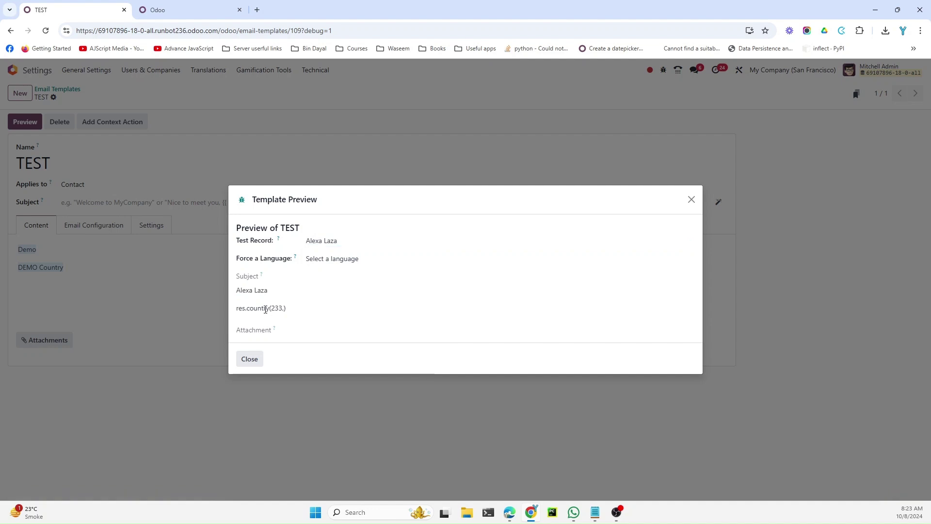
pyautogui.moveTo(279, 309); pyautogui.dragTo(241, 304)
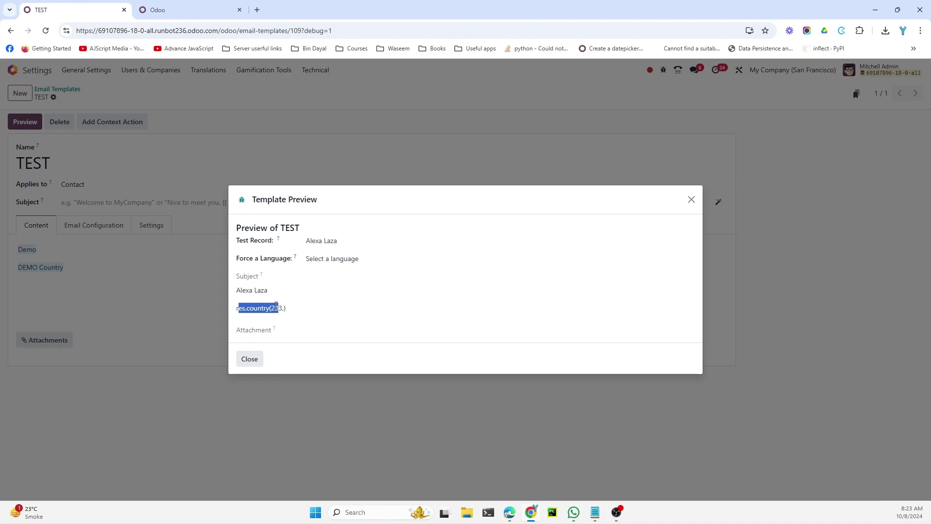
pyautogui.click(257, 357)
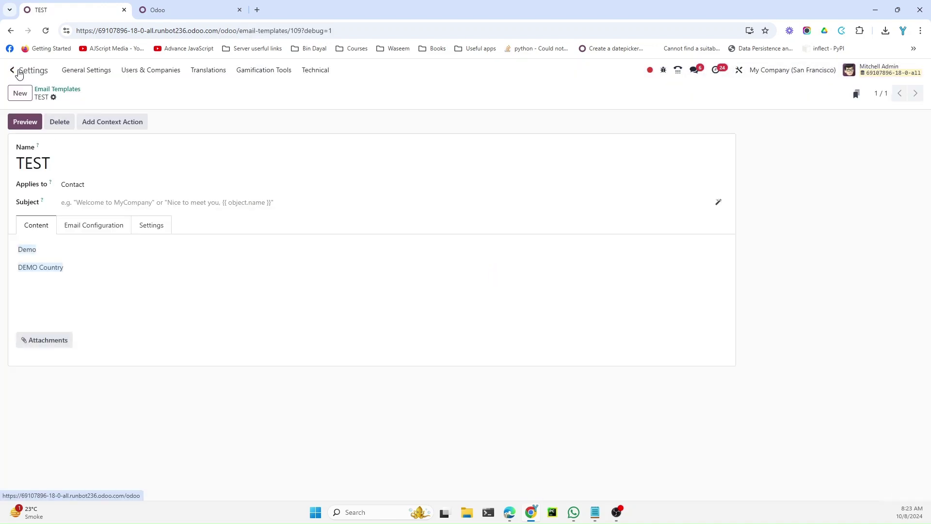
# Step: In Sales, group My Quotations by Customer and sort groups ascending, Aka Foster (1) to Deco Addict (15)
pyautogui.click(15, 71)
pyautogui.click(561, 223)
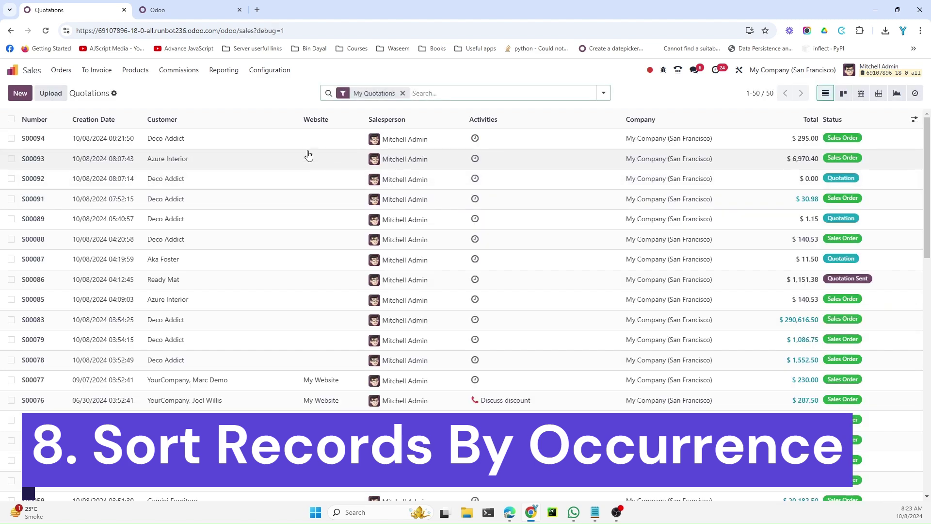
pyautogui.click(603, 94)
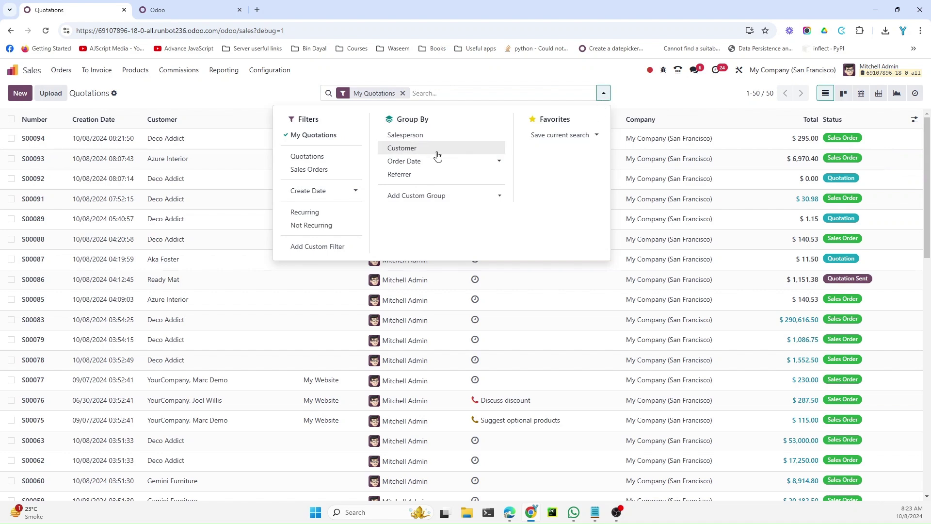
pyautogui.click(418, 152)
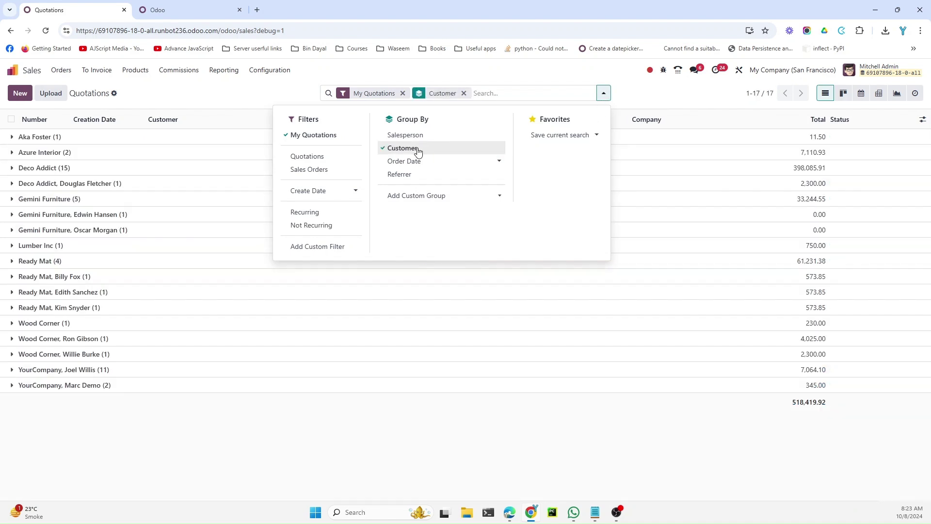
pyautogui.click(55, 452)
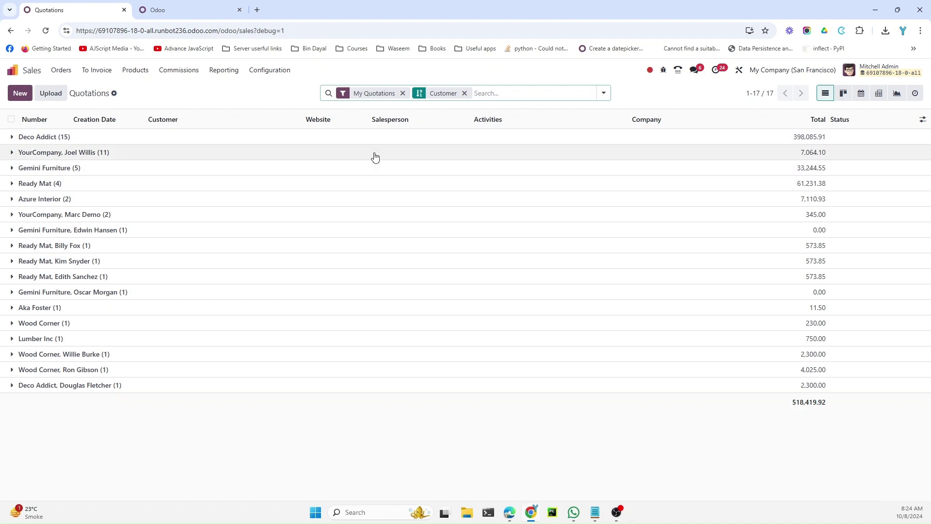
pyautogui.click(418, 96)
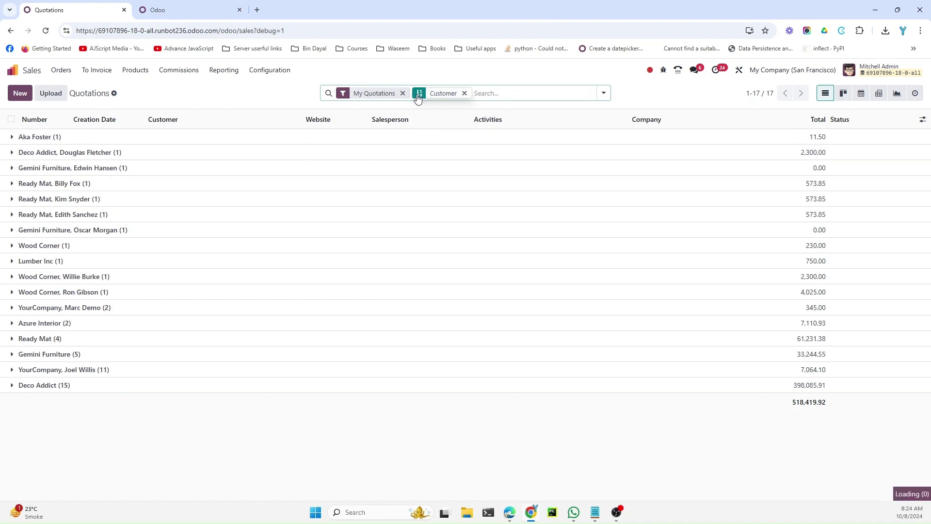